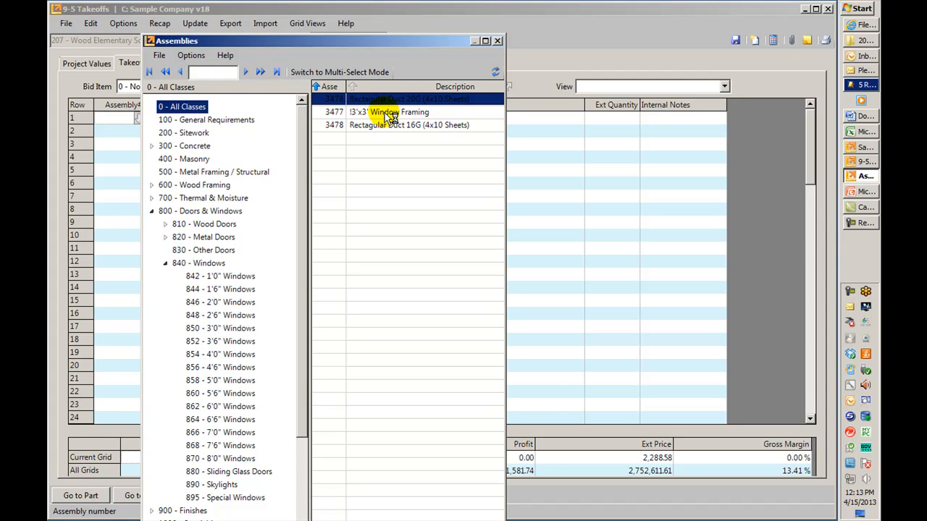
Step: Add assembly 3477, !3'x3' Window Framing, to the takeoff and review its attached material and labor rows
{"action": "double_click", "coordinate": [389, 116]}
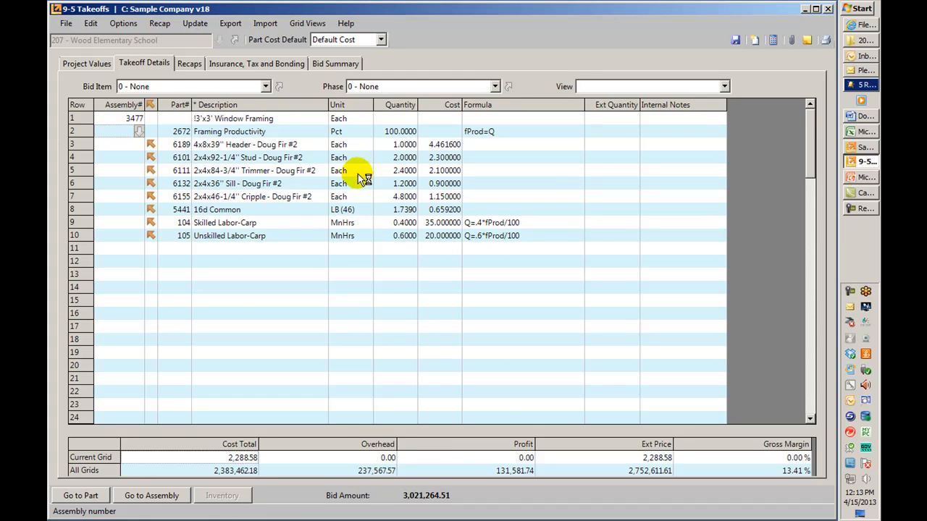
{"action": "left_click_drag", "start_coordinate": [89, 145], "coordinate": [89, 239]}
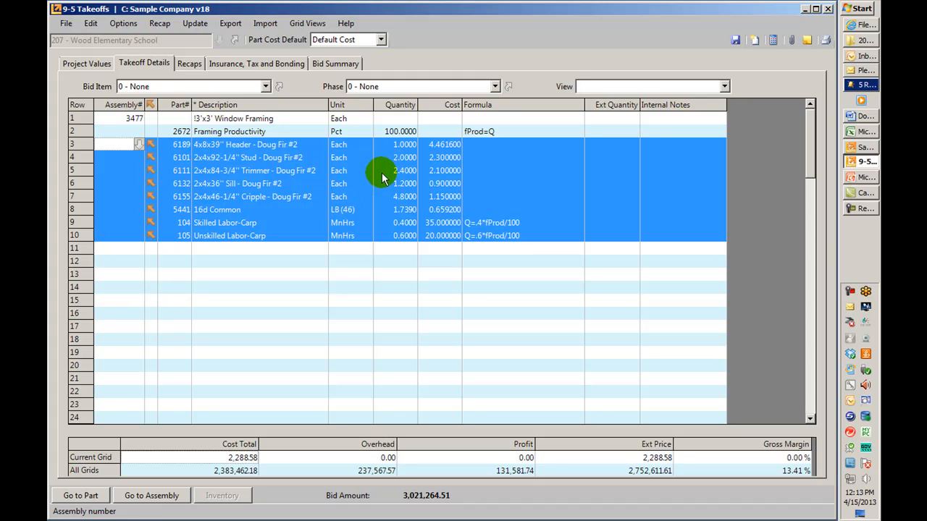
{"action": "left_click", "coordinate": [400, 223]}
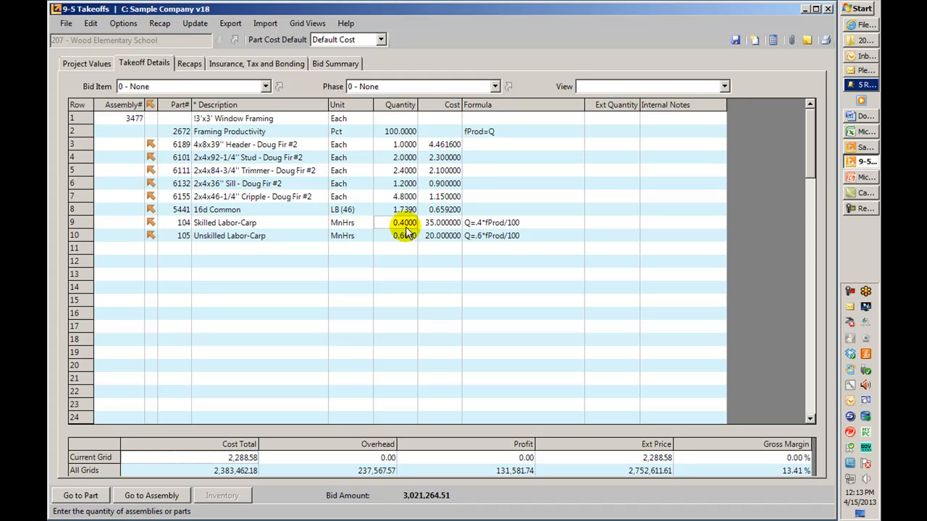
Step: Set the Framing Productivity quantity to 90 percent and recalculate the takeoff
{"action": "left_click", "coordinate": [397, 131]}
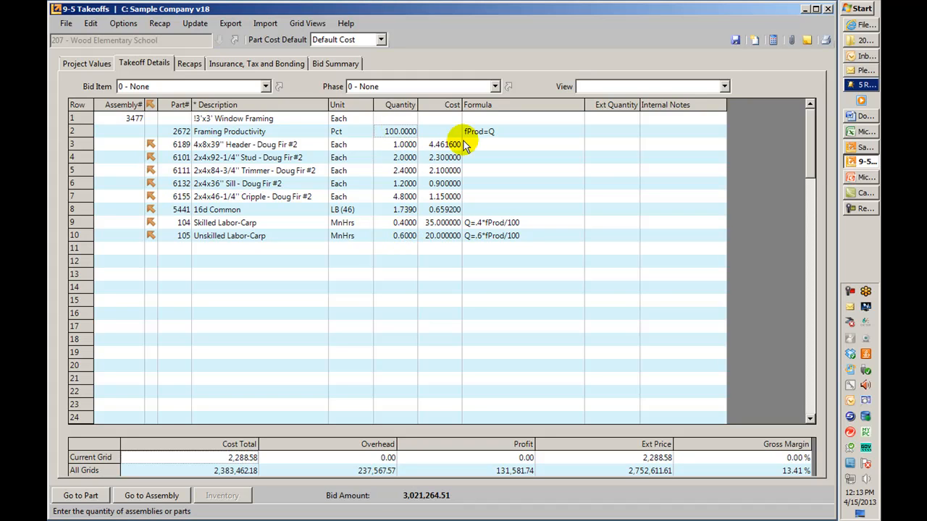
{"action": "type", "text": "90"}
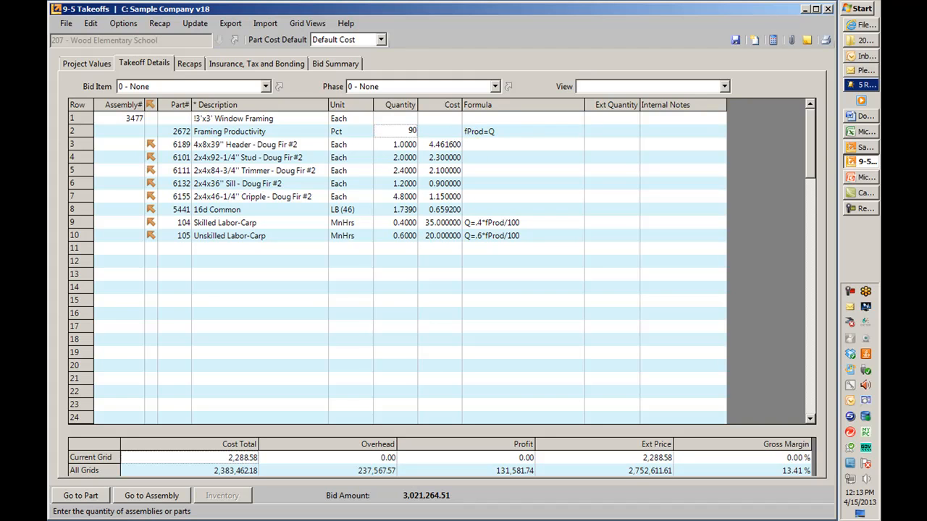
{"action": "key", "text": "Return"}
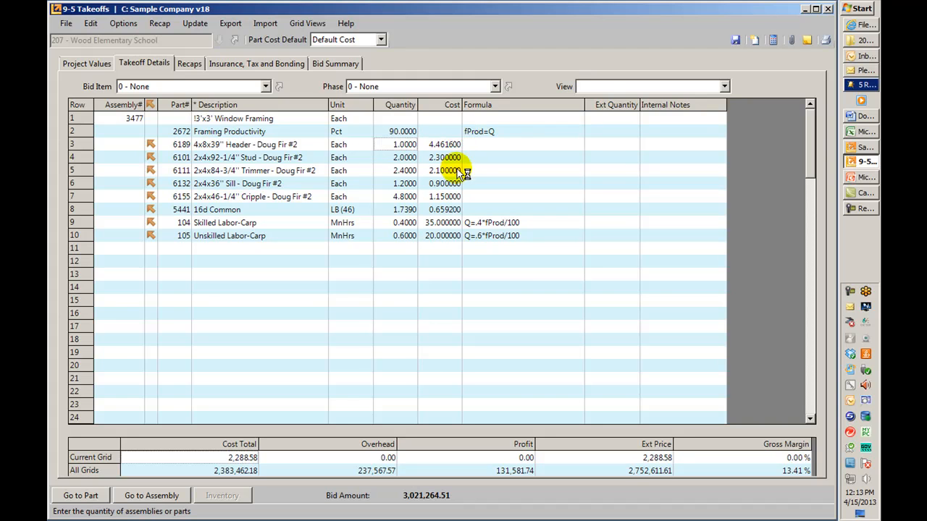
{"action": "left_click", "coordinate": [773, 41]}
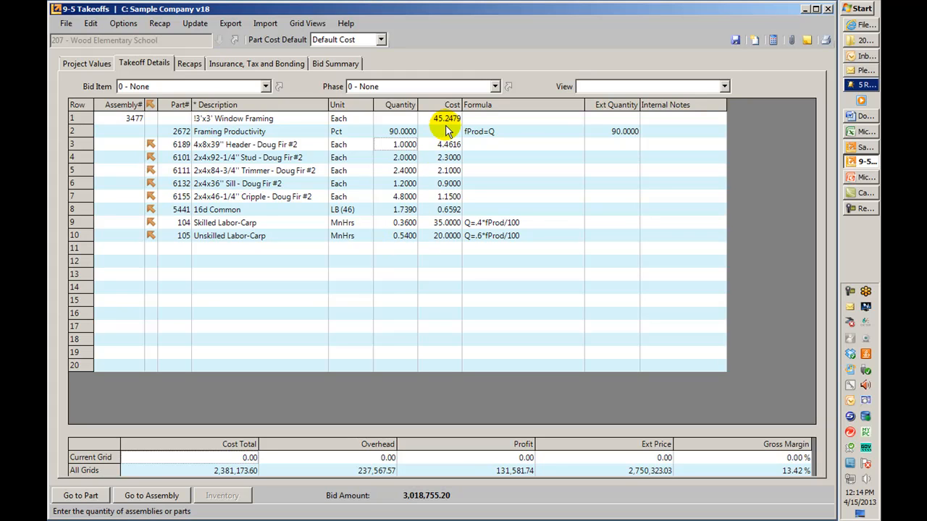
Step: Set the quantity of the 3'x3' Window Framing assembly to 3 and recalculate the takeoff
{"action": "left_click", "coordinate": [396, 118]}
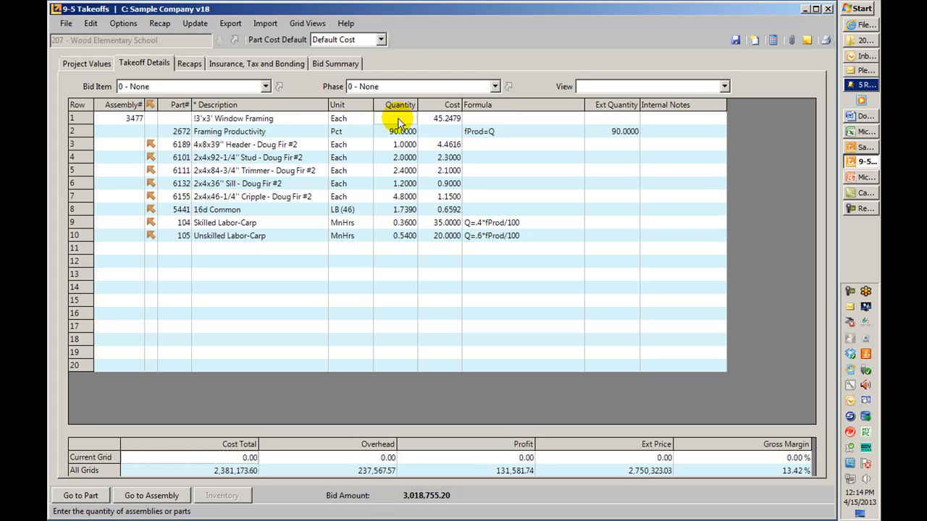
{"action": "type", "text": "75"}
{"action": "key", "text": "Return"}
{"action": "left_click", "coordinate": [406, 117]}
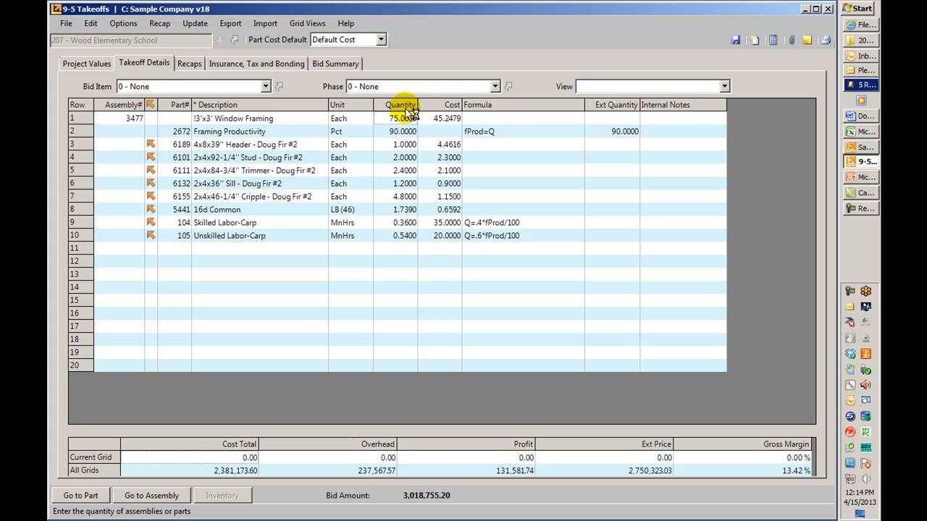
{"action": "type", "text": "3"}
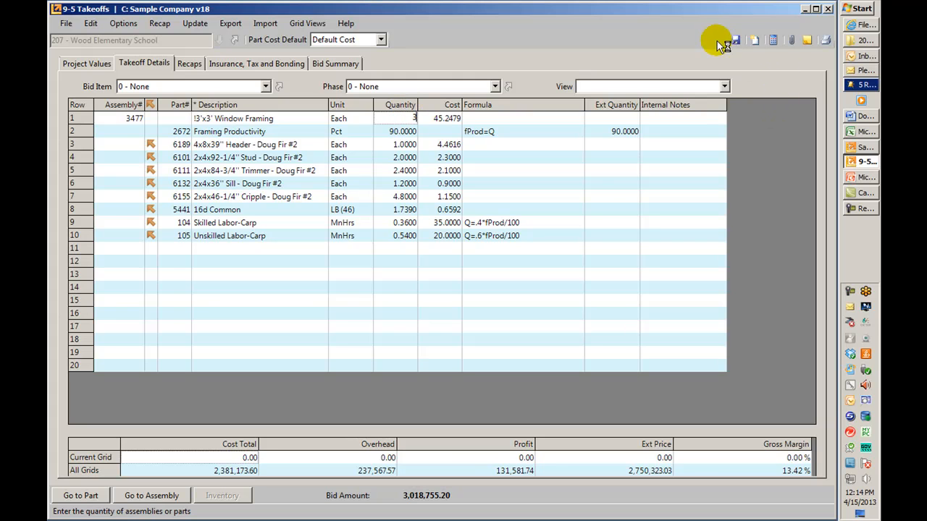
{"action": "left_click", "coordinate": [772, 38]}
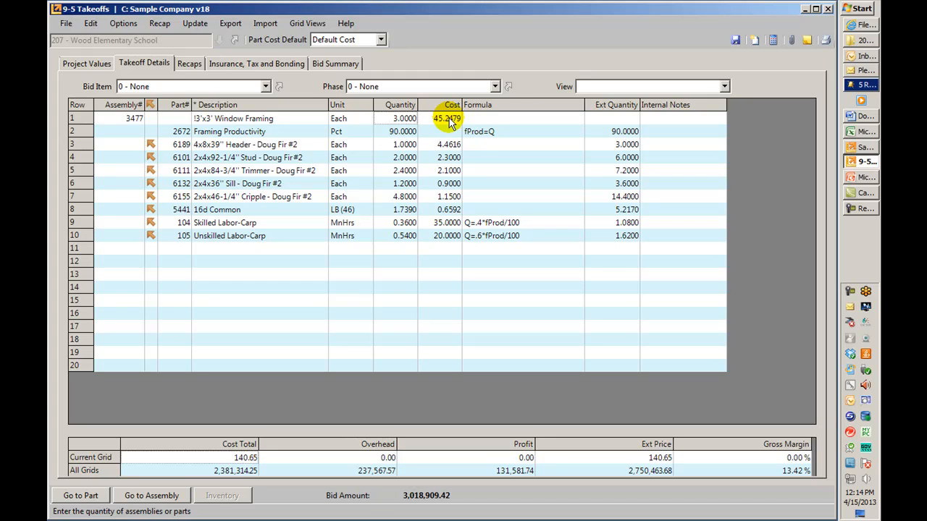
Step: Set the Framing Productivity quantity to 120 percent and recalculate the takeoff
{"action": "left_click", "coordinate": [403, 137]}
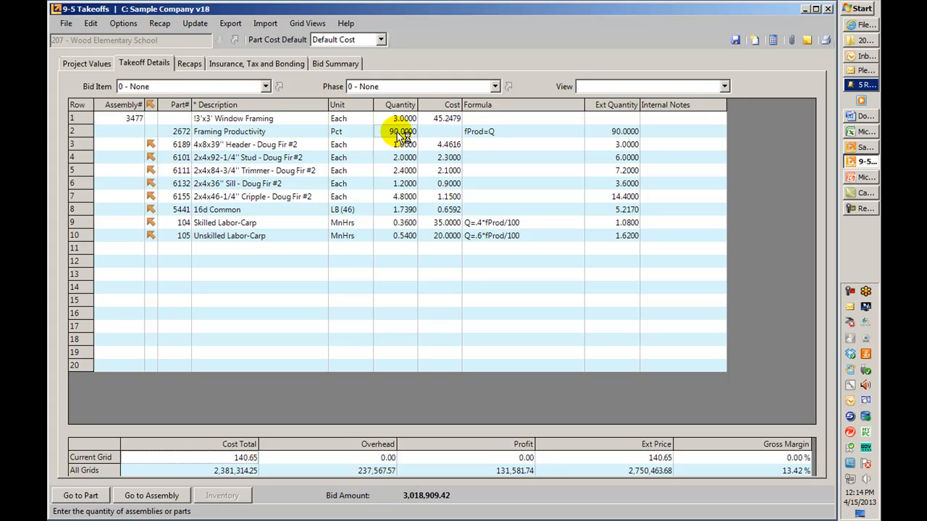
{"action": "type", "text": "120"}
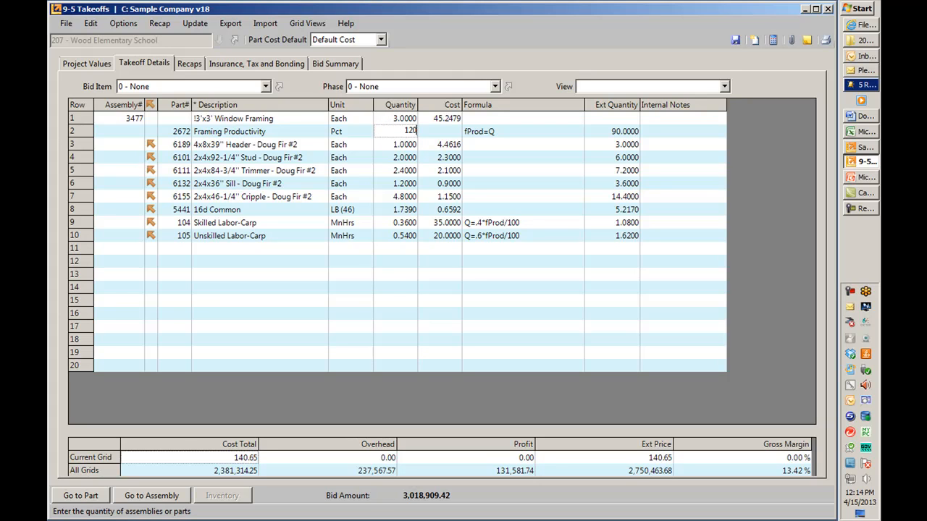
{"action": "left_click", "coordinate": [773, 41]}
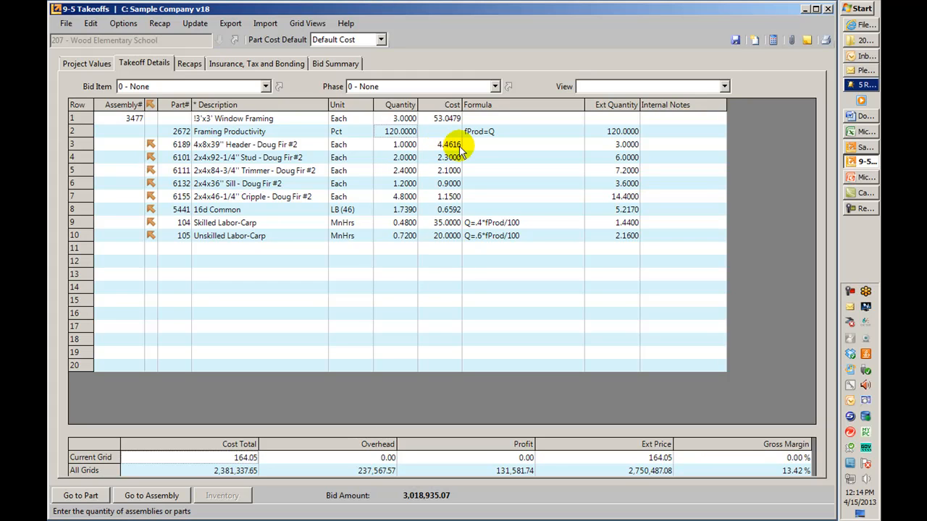
Step: Delete the window framing assembly and all its part rows (rows 1 to 10) from the takeoff
{"action": "left_click", "coordinate": [154, 145]}
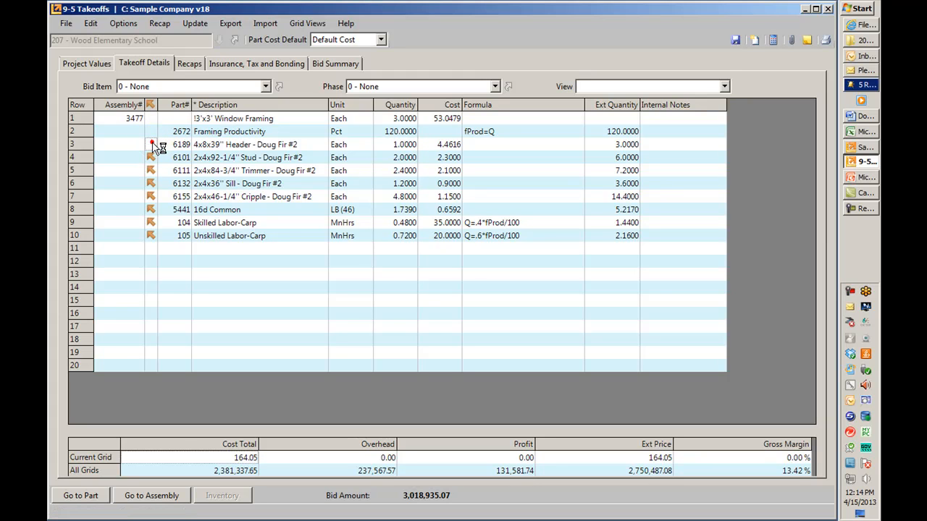
{"action": "left_click", "coordinate": [152, 146]}
{"action": "left_click_drag", "start_coordinate": [87, 239], "coordinate": [88, 118]}
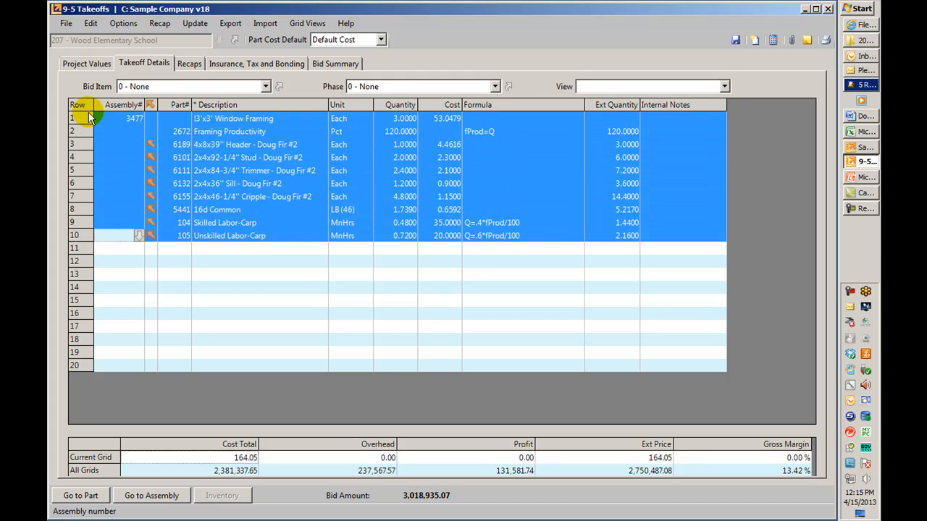
{"action": "key", "text": "Delete"}
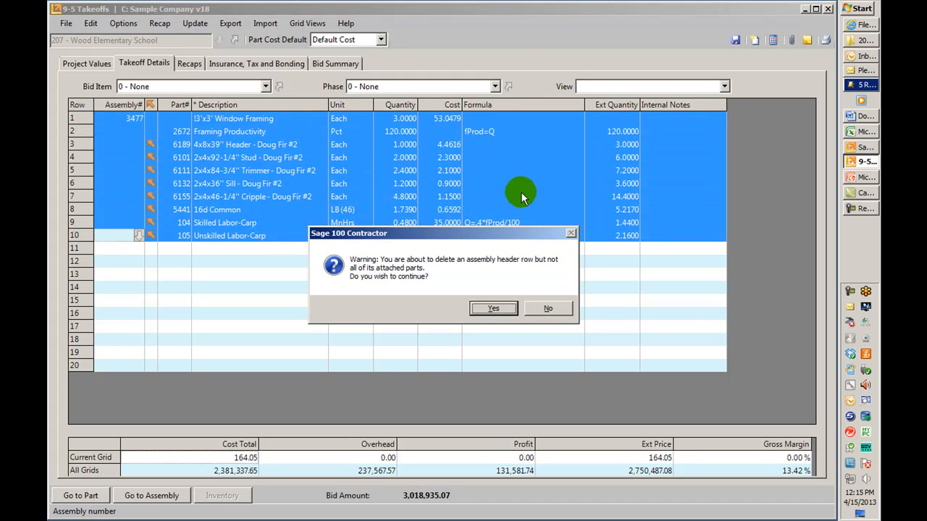
{"action": "left_click", "coordinate": [498, 307]}
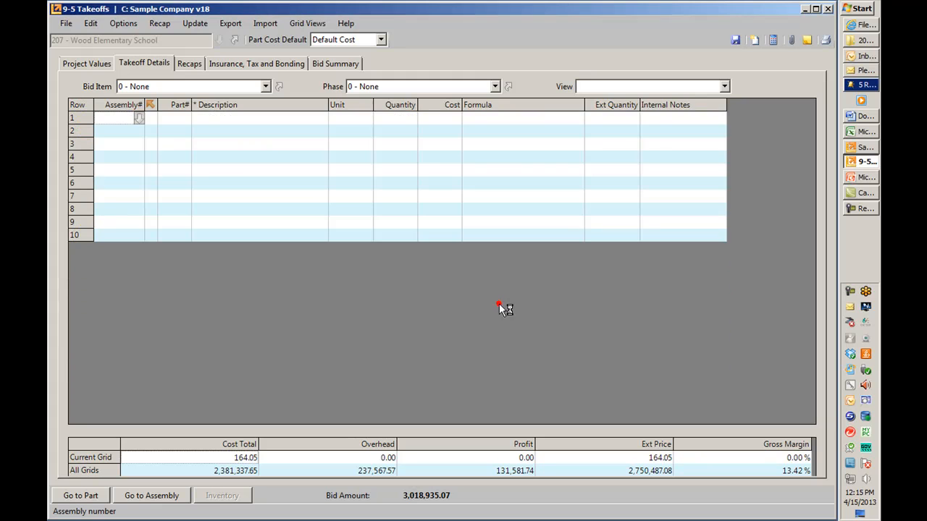
Step: Find assembly 3474, Rectagular Duct 24G (4x10 Sheets), near the end of the assembly list and add it to the takeoff
{"action": "left_click", "coordinate": [138, 118]}
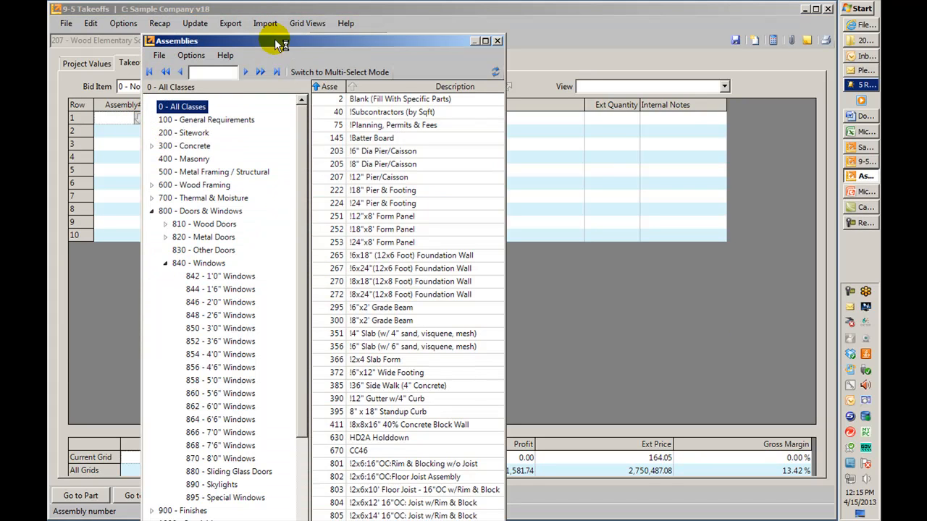
{"action": "left_click", "coordinate": [277, 71]}
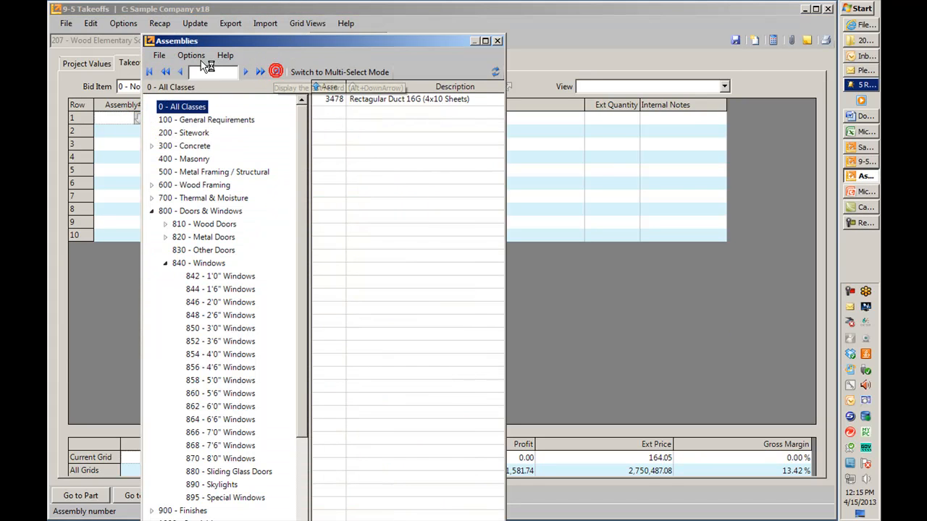
{"action": "left_click", "coordinate": [165, 72]}
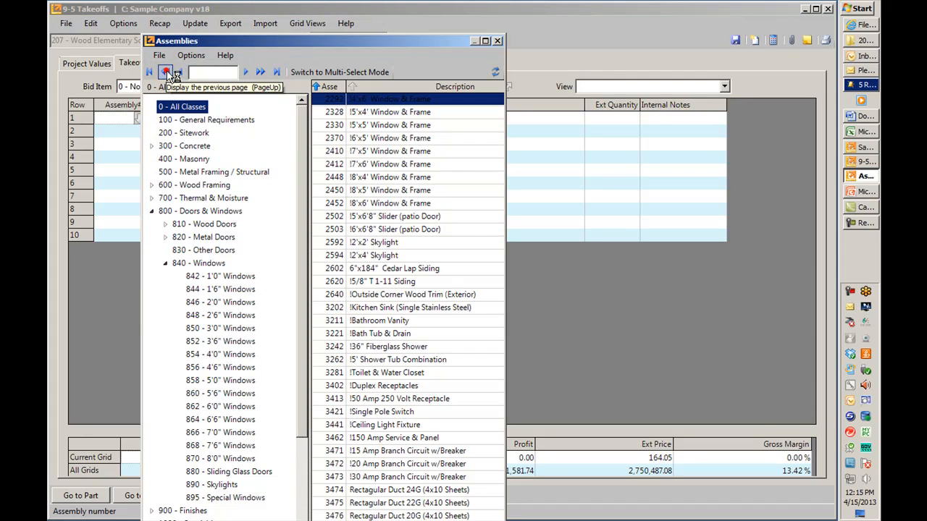
{"action": "double_click", "coordinate": [335, 492]}
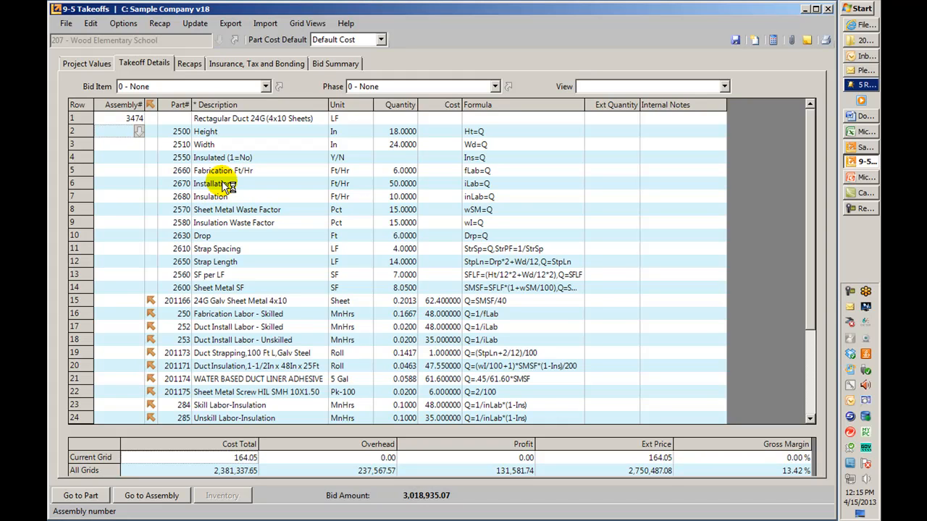
Step: Set the rectangular duct assembly's quantity to 35 LF and its Height to 24 inches
{"action": "left_click", "coordinate": [402, 118]}
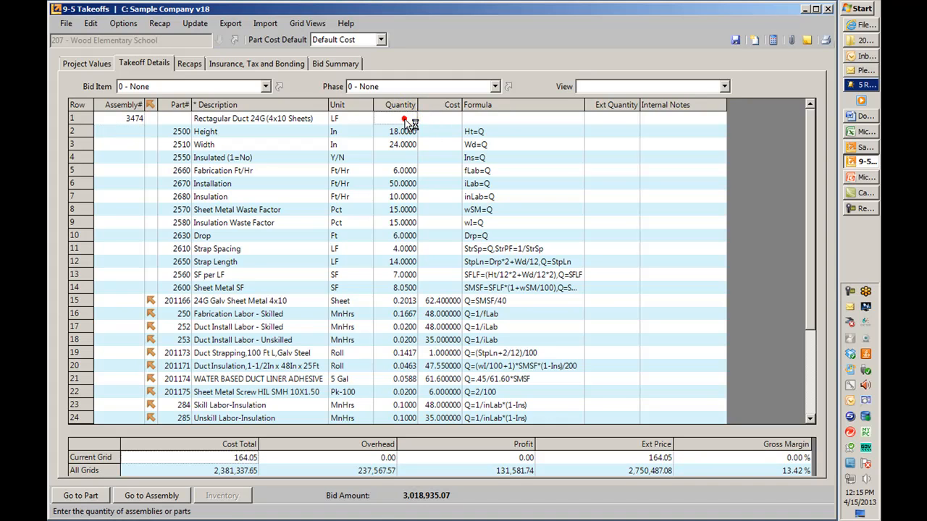
{"action": "type", "text": "35"}
{"action": "key", "text": "Return"}
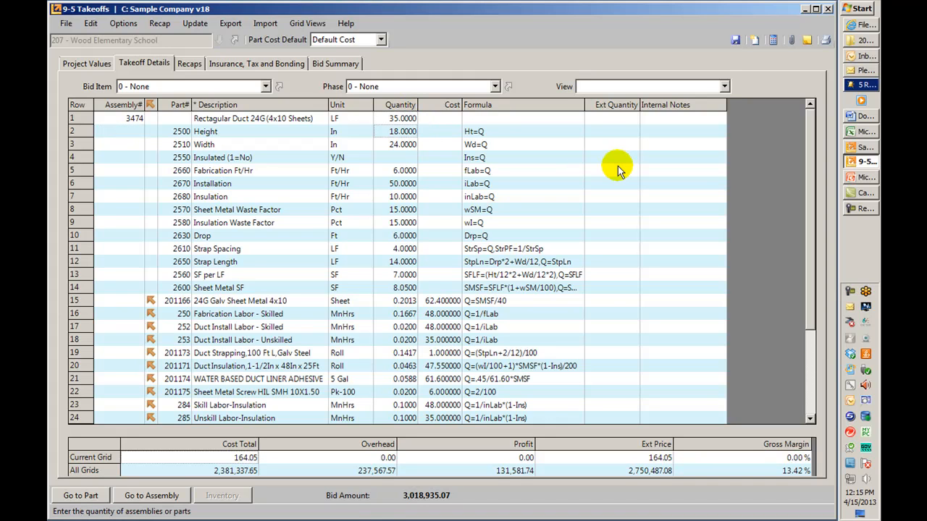
{"action": "left_click", "coordinate": [389, 131]}
{"action": "left_click", "coordinate": [389, 144]}
{"action": "type", "text": "242"}
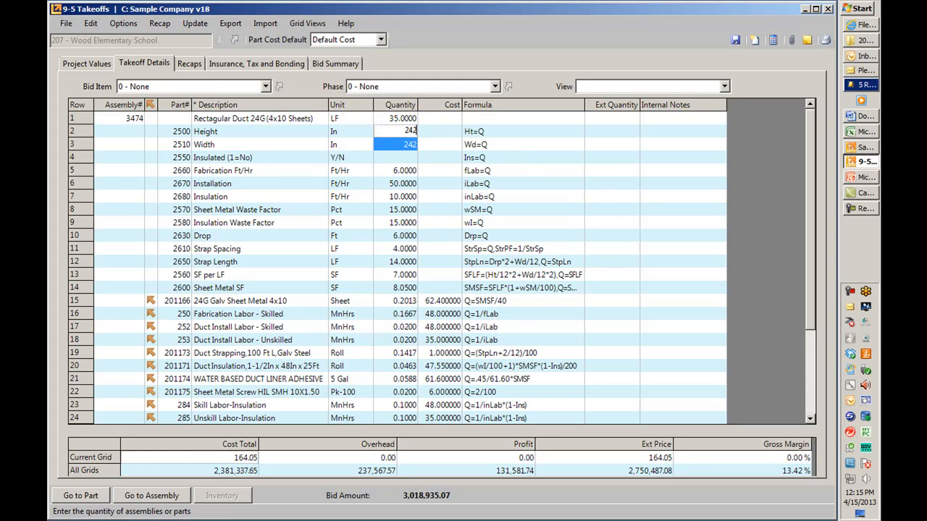
{"action": "key", "text": "BackSpace"}
{"action": "key", "text": "Return"}
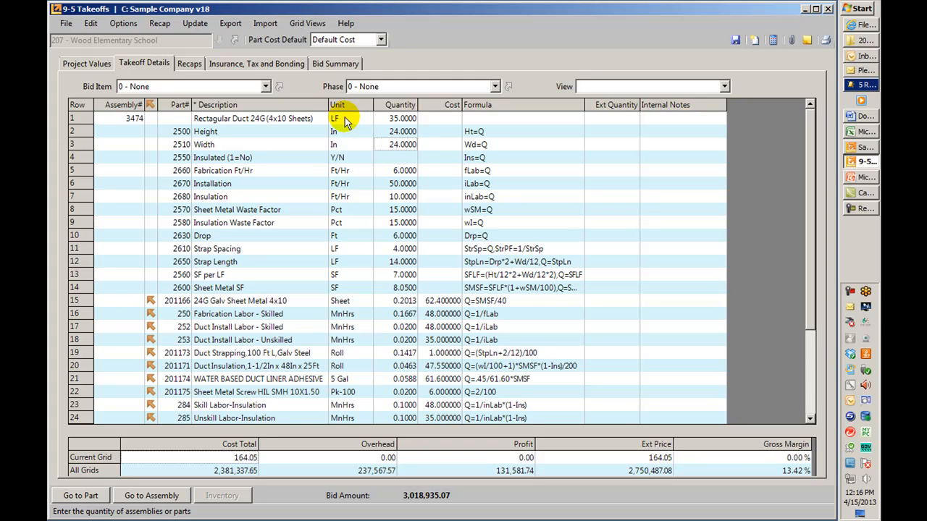
Step: Review the duct's installation, insulation and waste factor quantities and set the Drop to 5 feet
{"action": "left_click", "coordinate": [392, 192]}
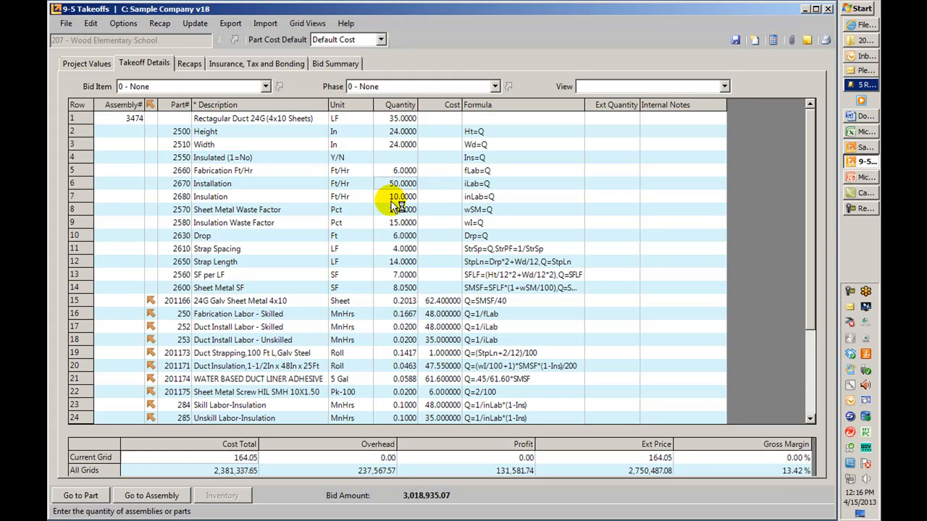
{"action": "left_click", "coordinate": [391, 197]}
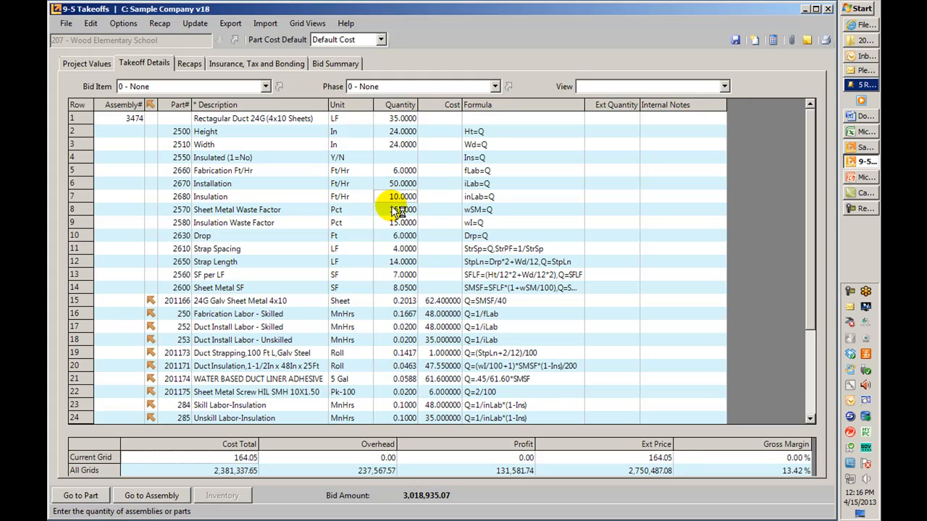
{"action": "left_click", "coordinate": [398, 224]}
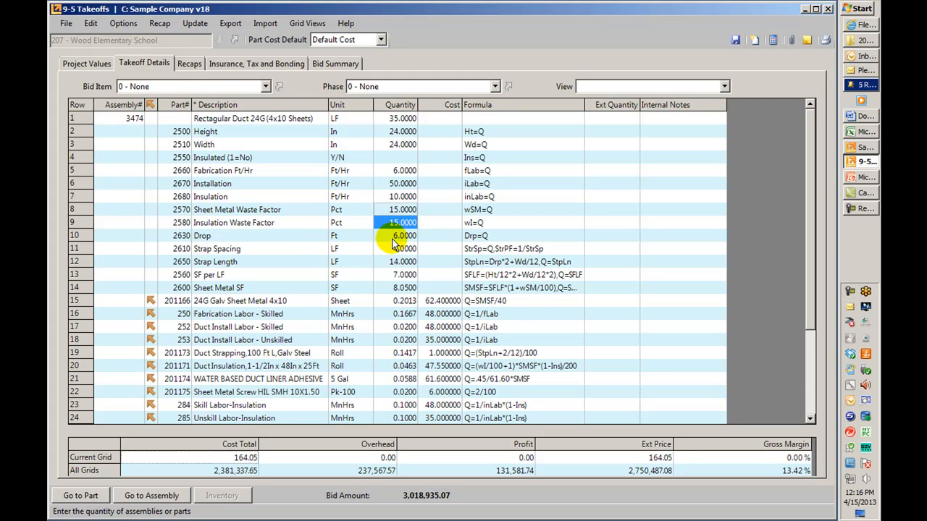
{"action": "left_click", "coordinate": [384, 236]}
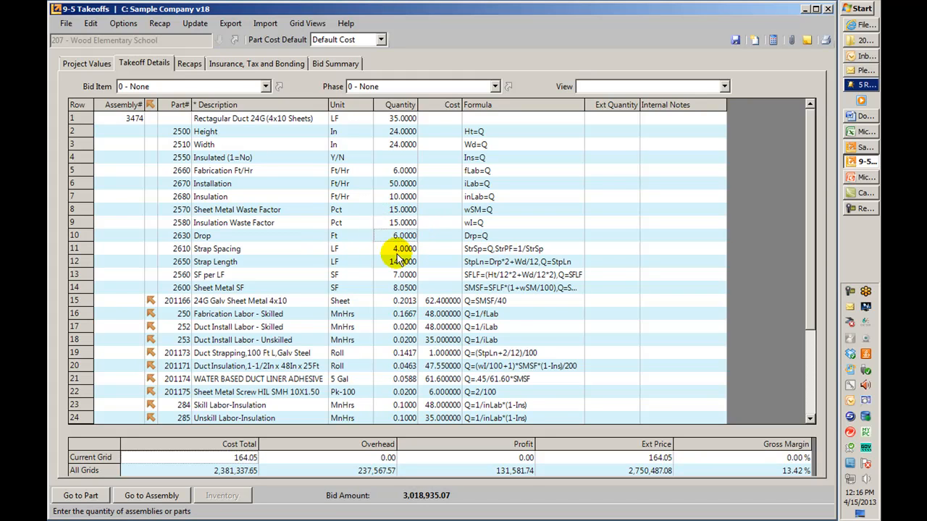
{"action": "type", "text": "5"}
{"action": "key", "text": "Return"}
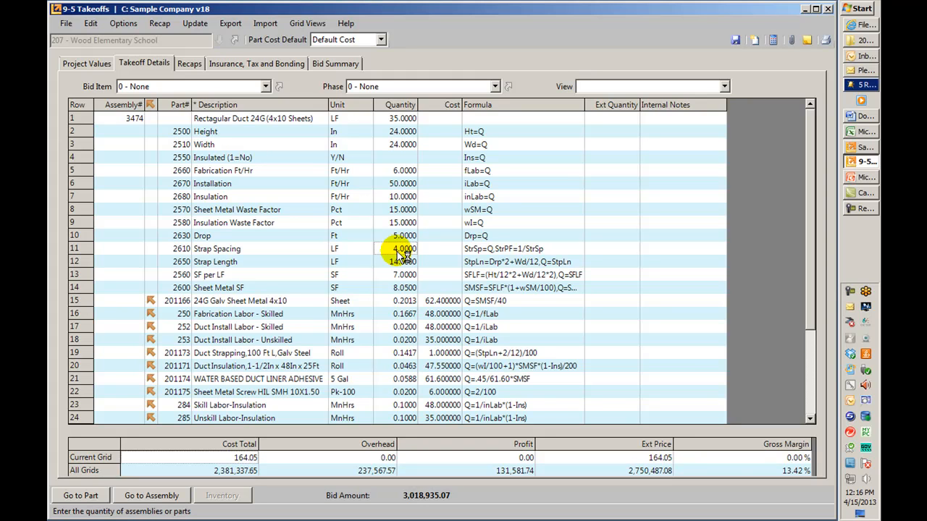
Step: Examine the Strap Length, SF per LF and Sheet Metal SF formula rows and the duct's attached material and labor parts
{"action": "left_click_drag", "start_coordinate": [88, 261], "coordinate": [89, 288]}
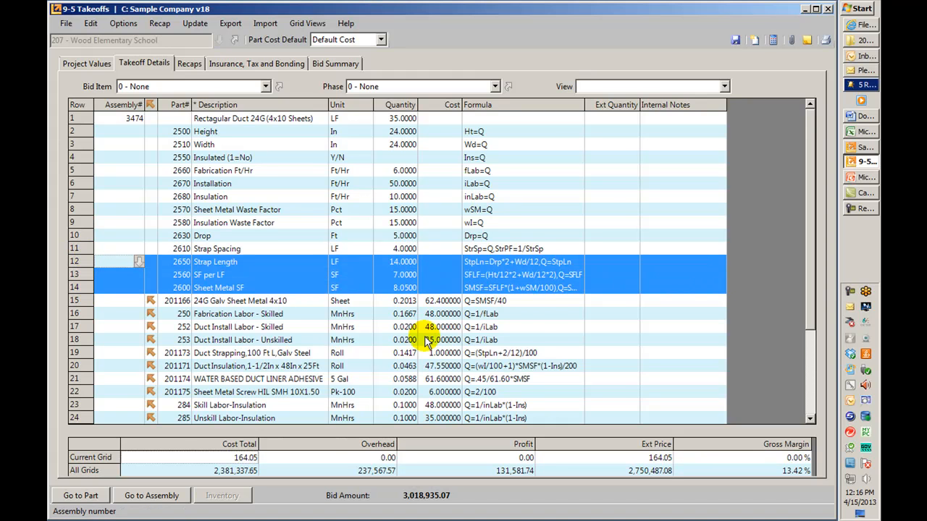
{"action": "scroll", "coordinate": [427, 343], "scroll_direction": "down", "scroll_amount": 1}
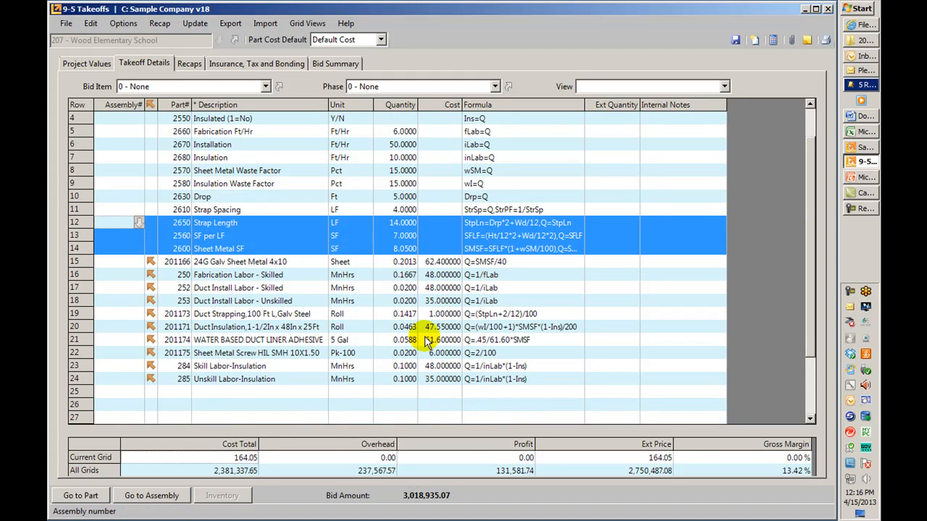
{"action": "left_click", "coordinate": [269, 265]}
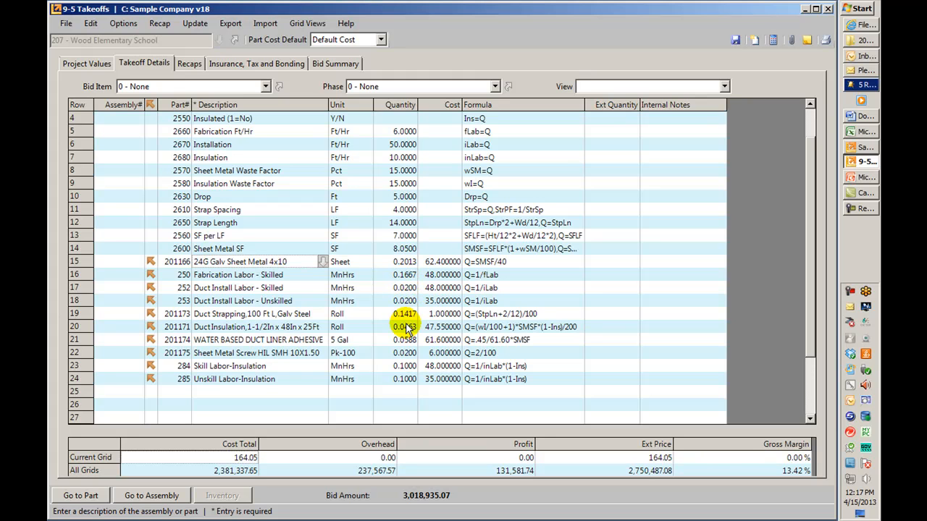
{"action": "scroll", "coordinate": [407, 327], "scroll_direction": "up", "scroll_amount": 1}
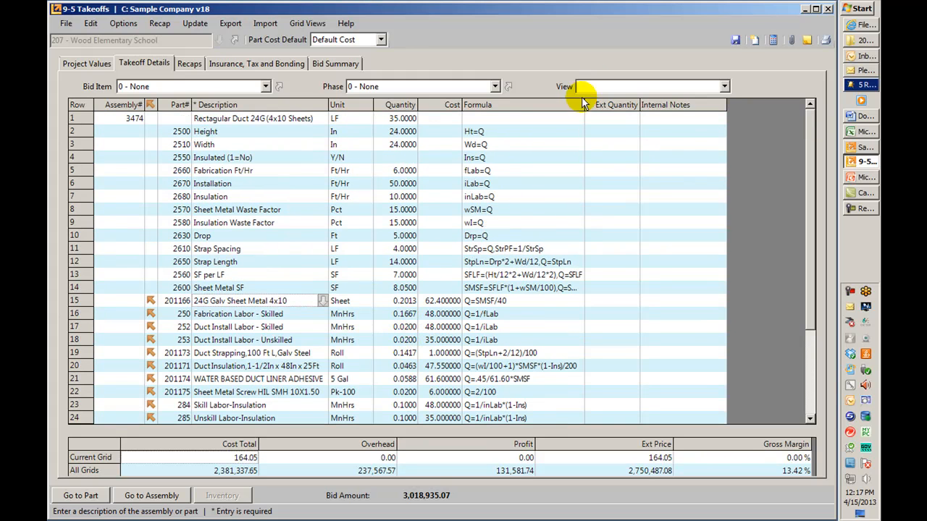
Step: Recalculate the takeoff totals and add assembly 3474 a second time in the empty row 25
{"action": "left_click", "coordinate": [773, 40]}
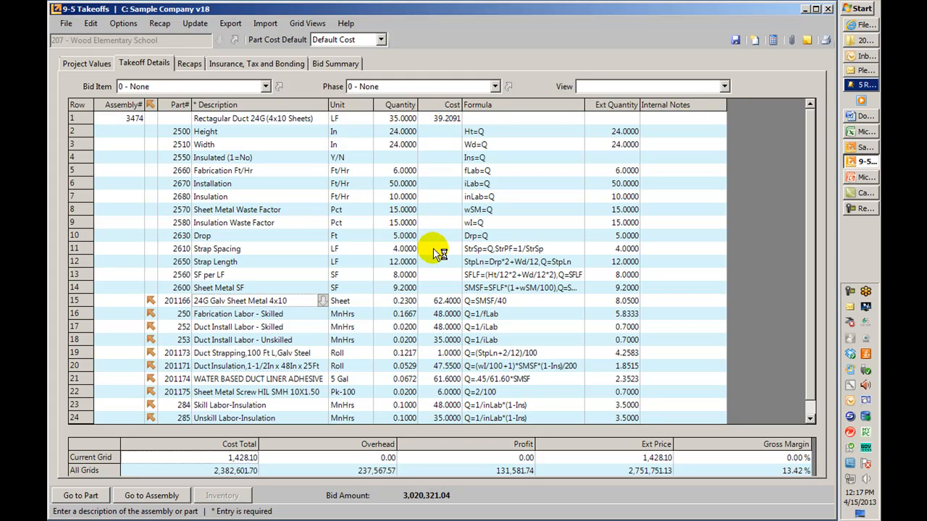
{"action": "scroll", "coordinate": [438, 251], "scroll_direction": "down", "scroll_amount": 1}
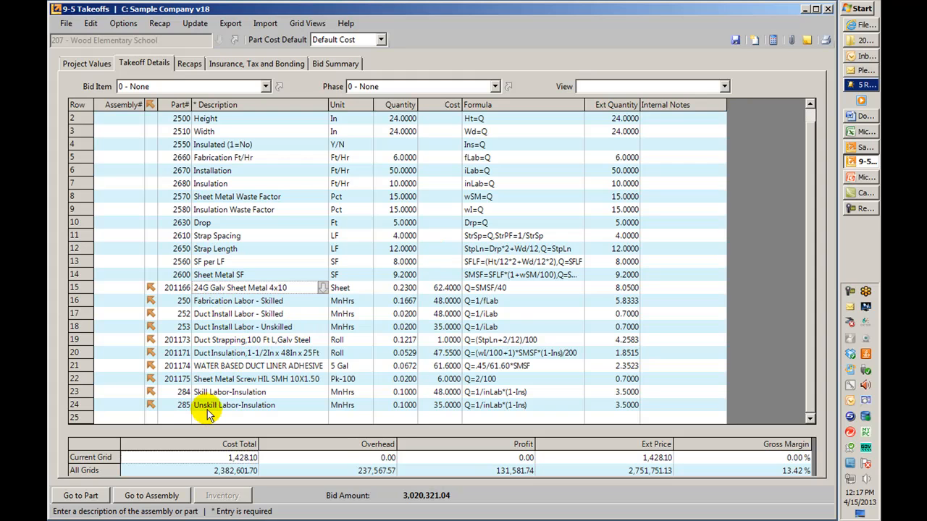
{"action": "left_click", "coordinate": [118, 418]}
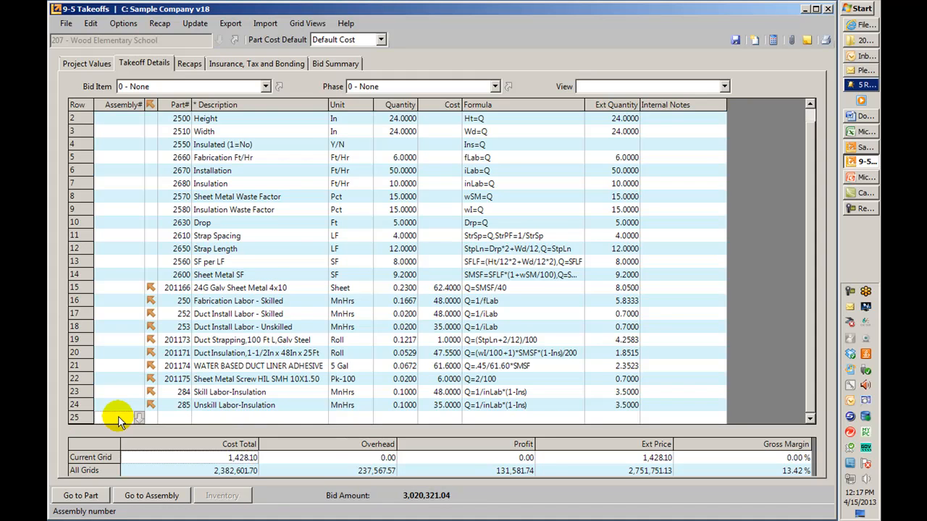
{"action": "scroll", "coordinate": [119, 422], "scroll_direction": "up", "scroll_amount": 1}
{"action": "scroll", "coordinate": [120, 422], "scroll_direction": "down", "scroll_amount": 1}
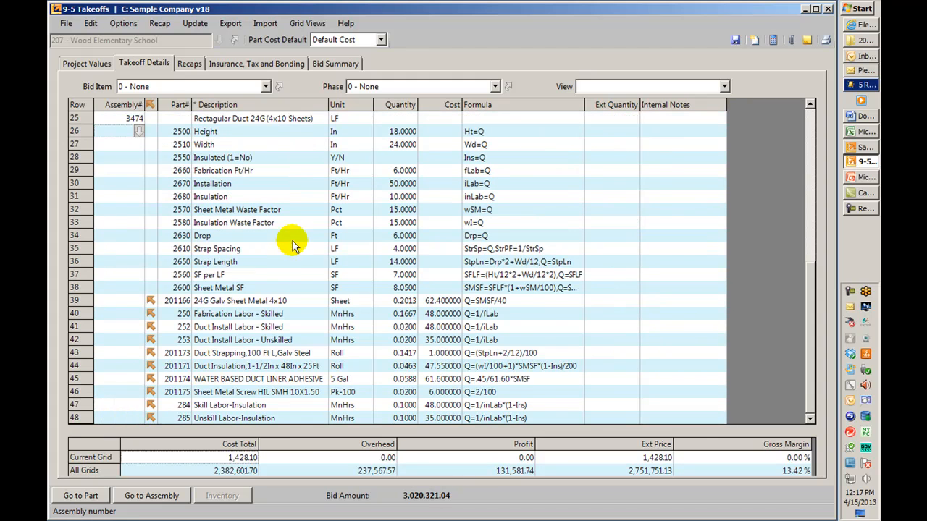
Step: Set both the Height and the Width of the second duct assembly to 20 inches
{"action": "left_click", "coordinate": [402, 134]}
{"action": "left_click", "coordinate": [400, 144]}
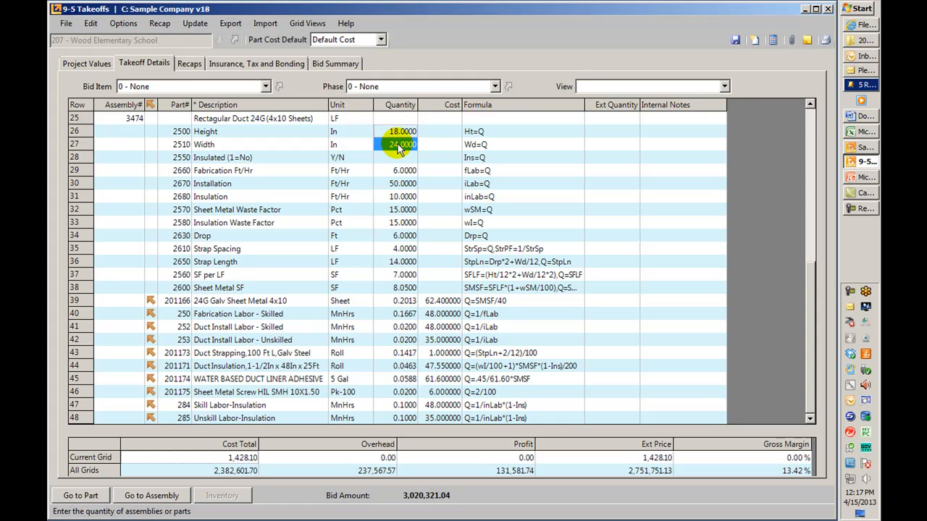
{"action": "type", "text": "20"}
{"action": "key", "text": "Return"}
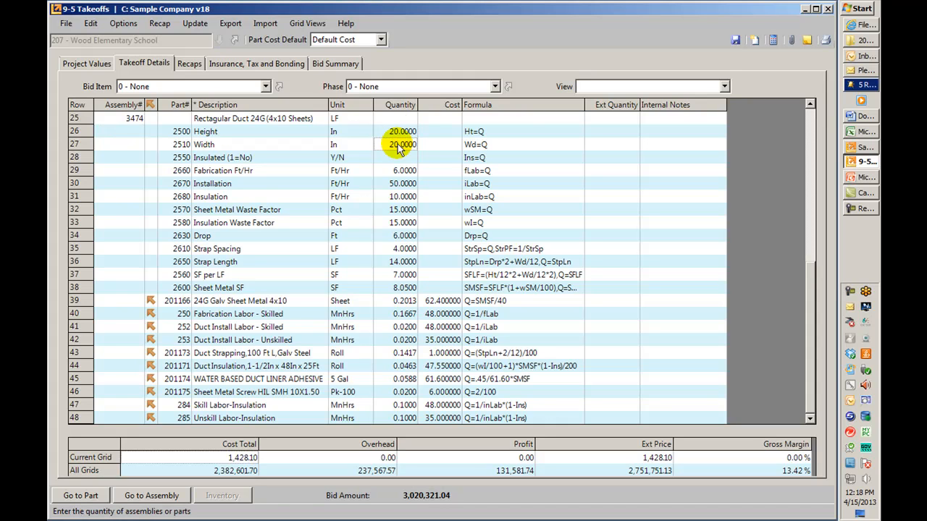
Step: Set the second duct assembly's Drop to 5 feet and recalculate the record totals
{"action": "left_click", "coordinate": [409, 235]}
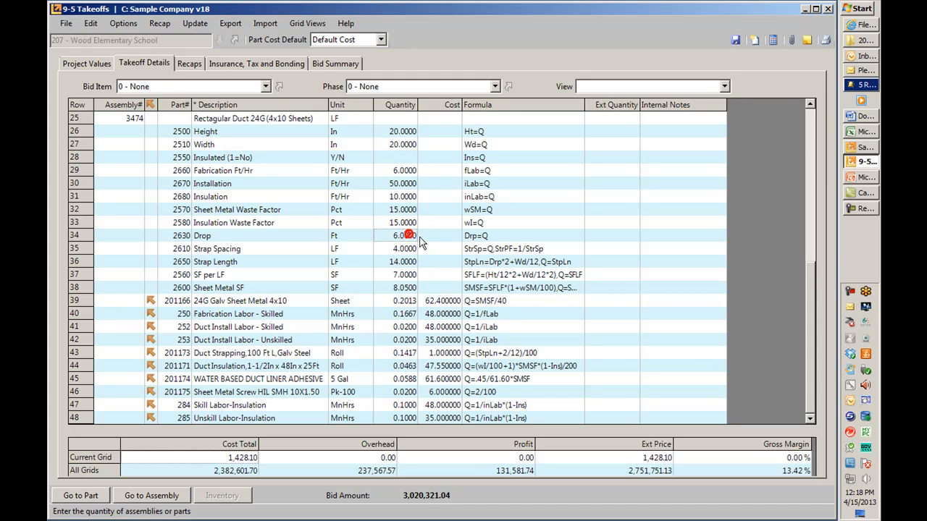
{"action": "type", "text": "5"}
{"action": "key", "text": "Return"}
{"action": "left_click", "coordinate": [774, 39]}
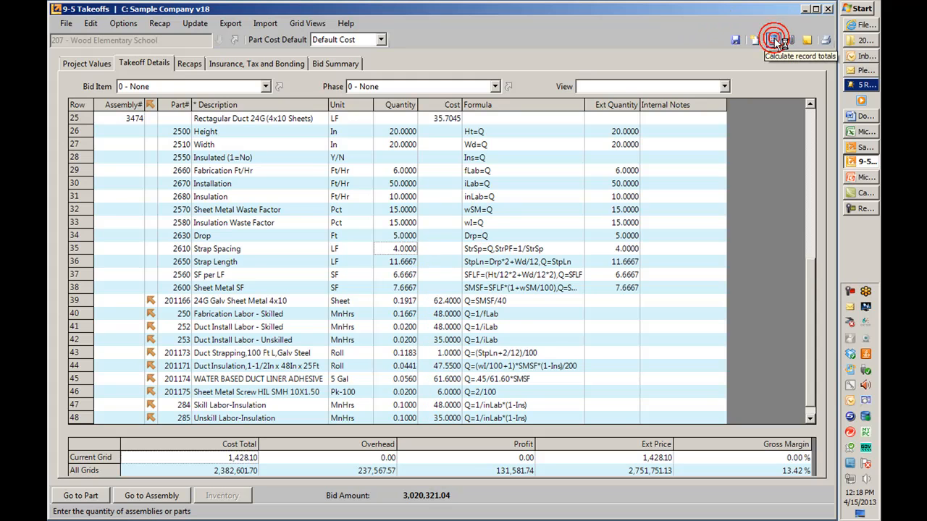
Step: Add assembly 3474 a third time in the empty row 49 of the takeoff
{"action": "scroll", "coordinate": [129, 419], "scroll_direction": "down", "scroll_amount": 1}
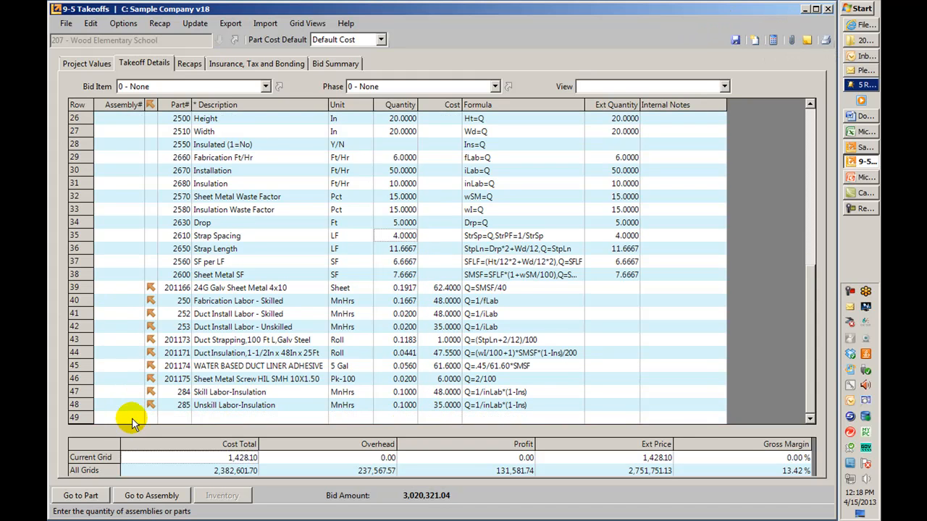
{"action": "left_click", "coordinate": [128, 419]}
{"action": "type", "text": "3474"}
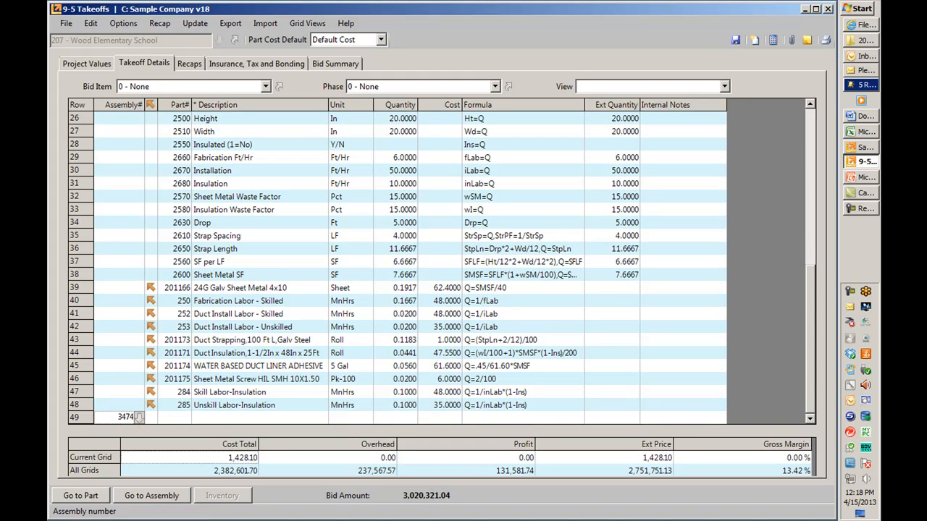
{"action": "key", "text": "Return"}
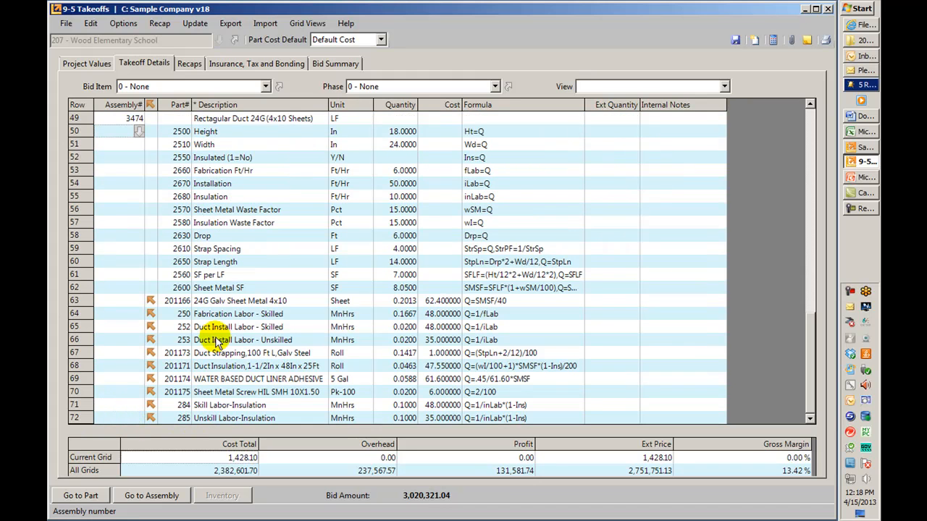
Step: Set the third duct assembly's Height and Width to 18 inches and its quantity to 18 LF
{"action": "left_click", "coordinate": [402, 132]}
{"action": "left_click", "coordinate": [404, 145]}
{"action": "type", "text": "18"}
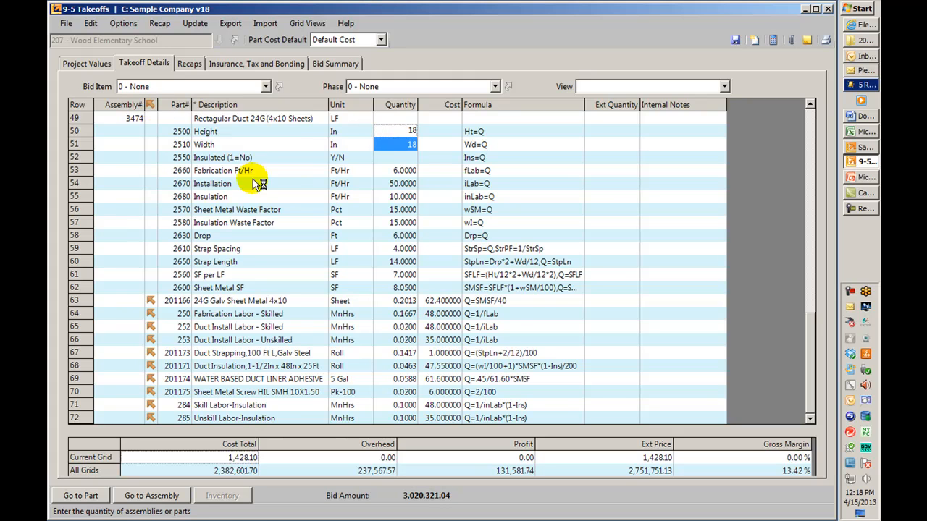
{"action": "left_click", "coordinate": [319, 157]}
{"action": "left_click", "coordinate": [406, 118]}
{"action": "type", "text": "18"}
{"action": "key", "text": "Return"}
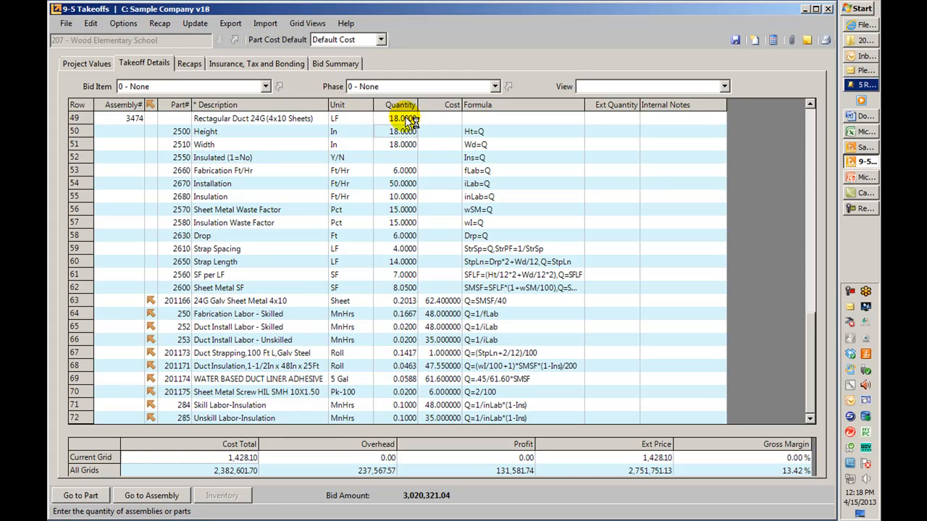
Step: Set the third duct assembly's Drop to 5 feet and recalculate the takeoff totals
{"action": "left_click", "coordinate": [408, 236]}
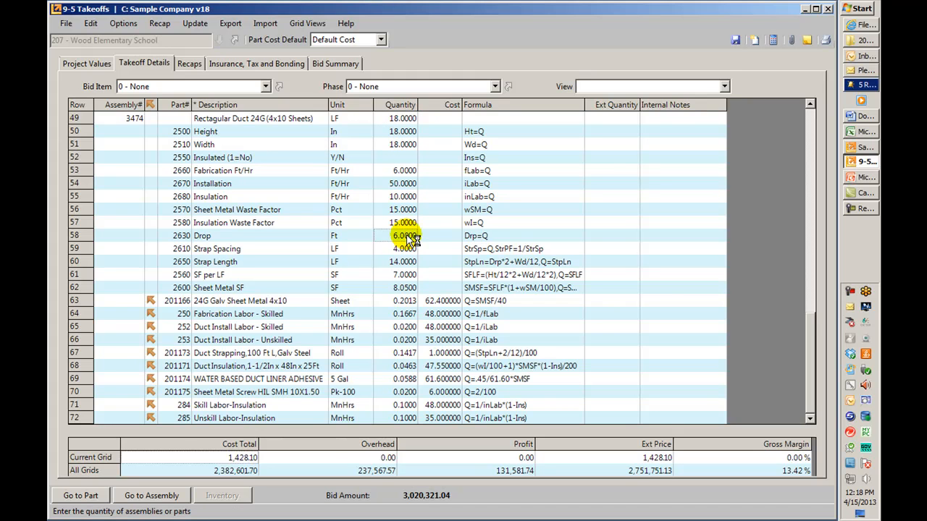
{"action": "type", "text": "5"}
{"action": "key", "text": "Return"}
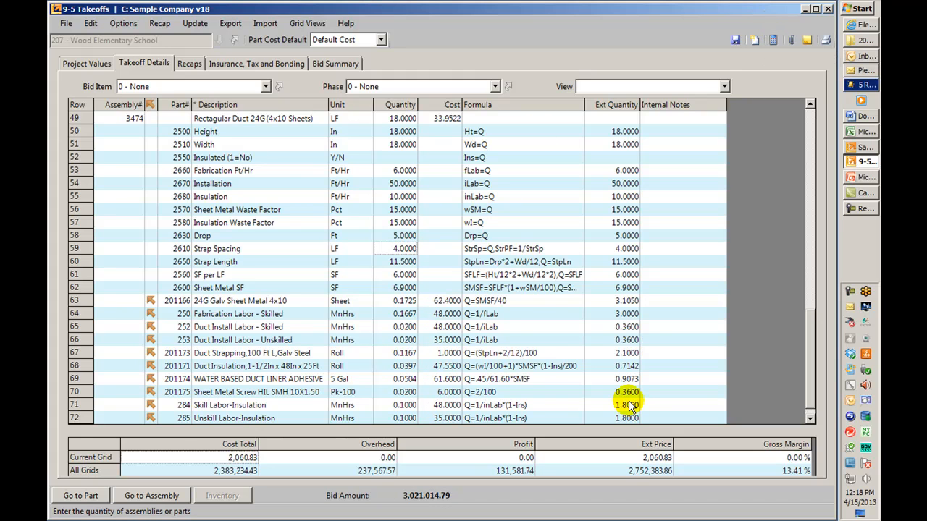
{"action": "scroll", "coordinate": [627, 407], "scroll_direction": "down", "scroll_amount": 1}
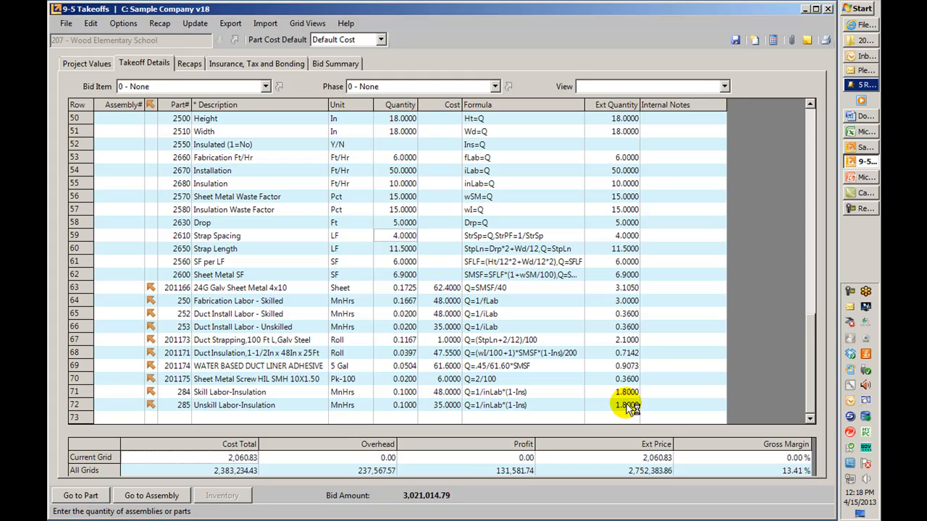
Step: Open the detail record of assembly 3474 from its row 49 in the takeoff
{"action": "left_click", "coordinate": [809, 105]}
{"action": "left_click", "coordinate": [810, 105]}
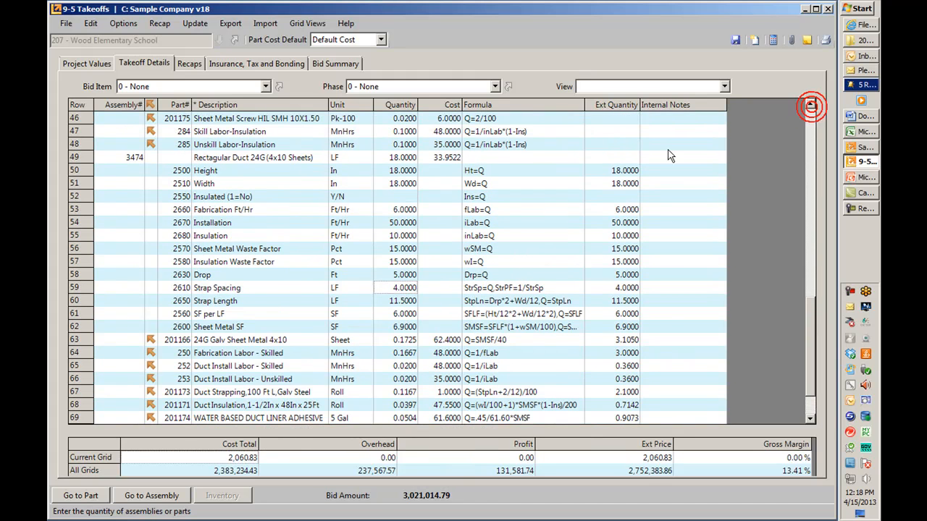
{"action": "right_click", "coordinate": [130, 161]}
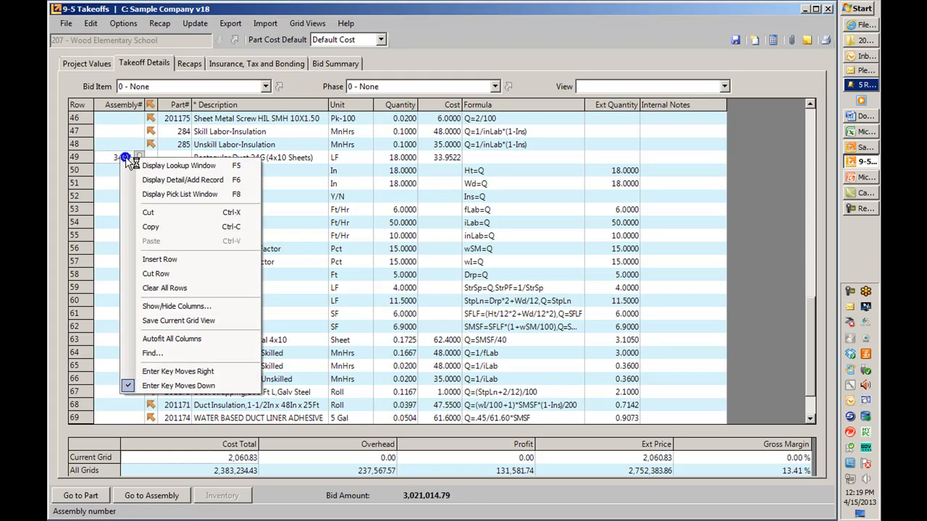
{"action": "left_click", "coordinate": [149, 181]}
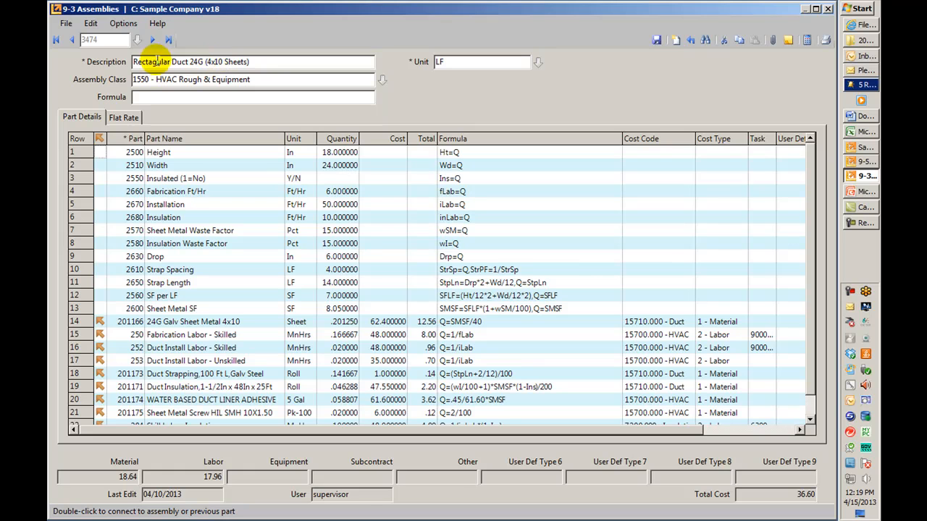
Step: Change the gauge in the assembly description so it reads Rectagular Duct 18G (4x10 Sheets)
{"action": "left_click", "coordinate": [193, 62]}
{"action": "left_click", "coordinate": [194, 62]}
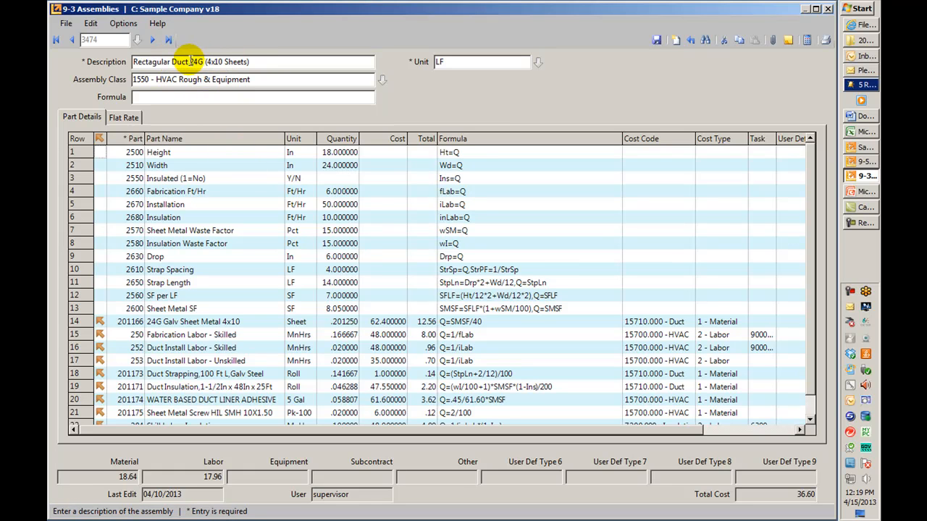
{"action": "double_click", "coordinate": [194, 62]}
{"action": "type", "text": "18"}
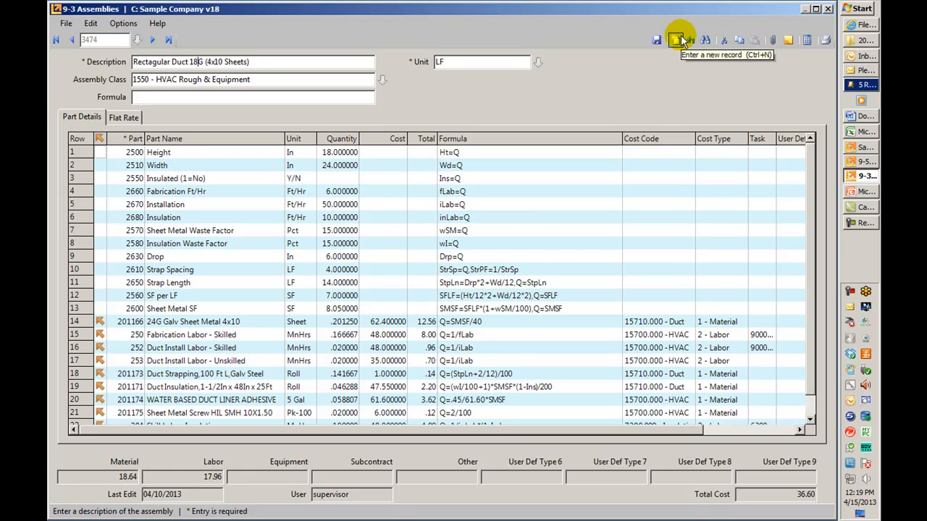
Step: Copy the assembly, start a new record without saving changes to the original, and paste the copy into it
{"action": "left_click", "coordinate": [740, 42]}
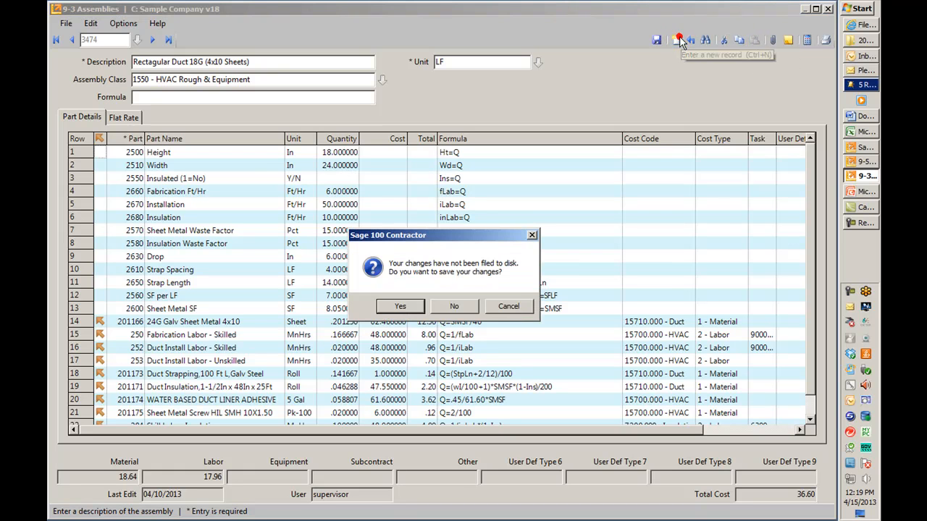
{"action": "left_click", "coordinate": [456, 307]}
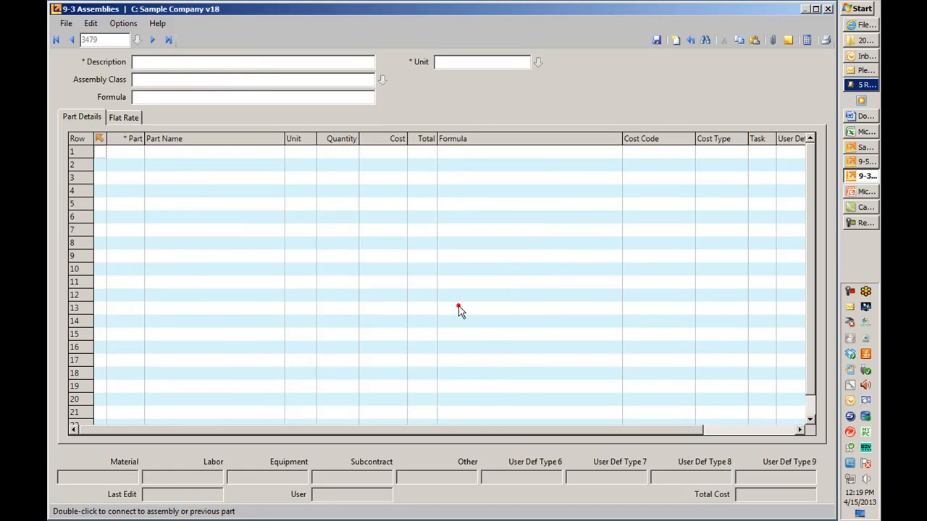
{"action": "left_click", "coordinate": [755, 42]}
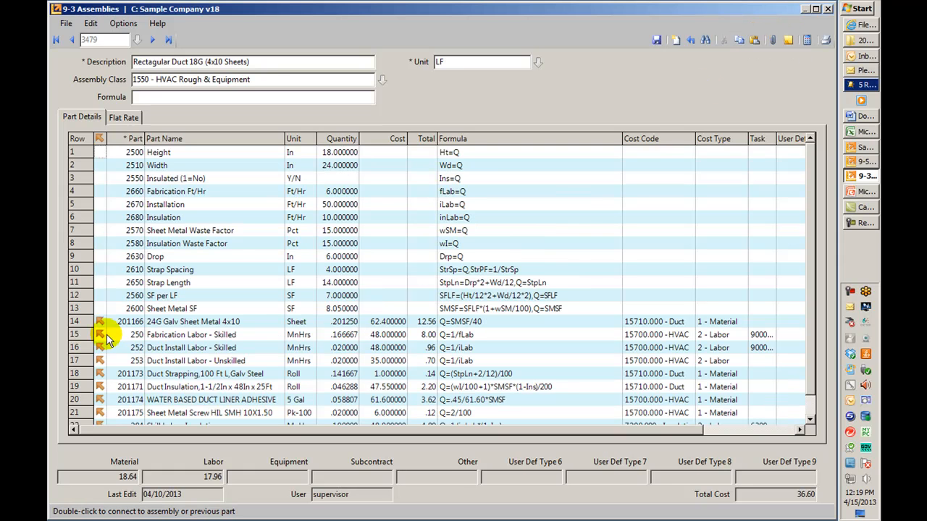
Step: Replace the 24G sheet metal part in row 14 with part 201168, 18G Galv Sheet Metal 4x10
{"action": "left_click", "coordinate": [135, 322]}
{"action": "left_click", "coordinate": [141, 322]}
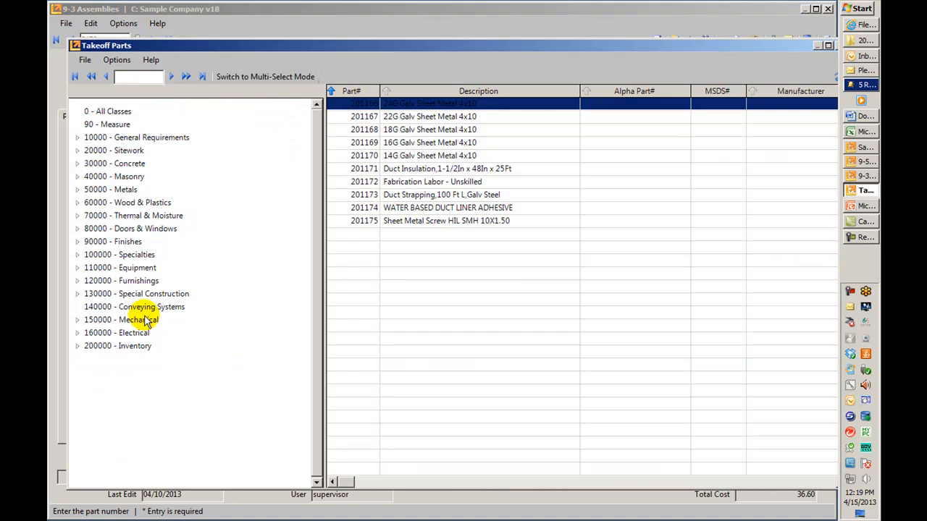
{"action": "double_click", "coordinate": [375, 131]}
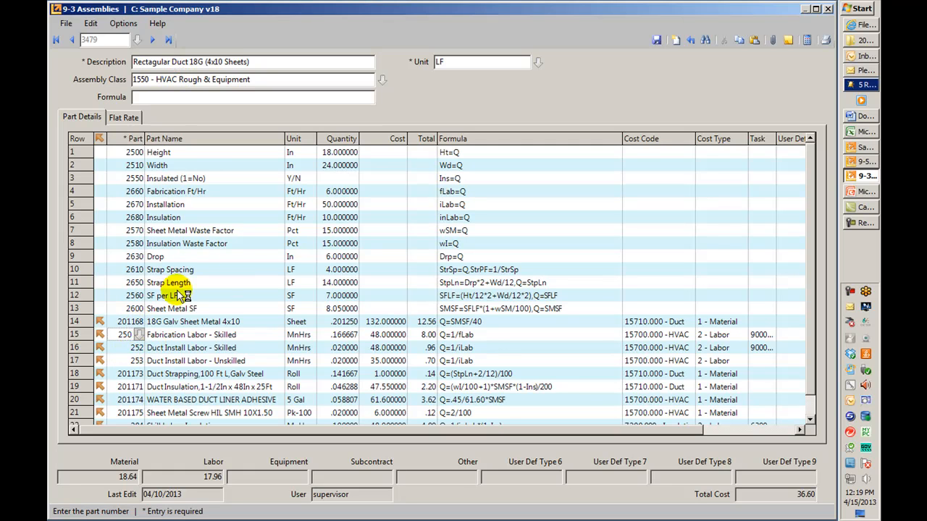
Step: Check the remaining part rows, save the new 18G duct assembly and return to the takeoff
{"action": "left_click", "coordinate": [811, 419]}
{"action": "left_click", "coordinate": [811, 419]}
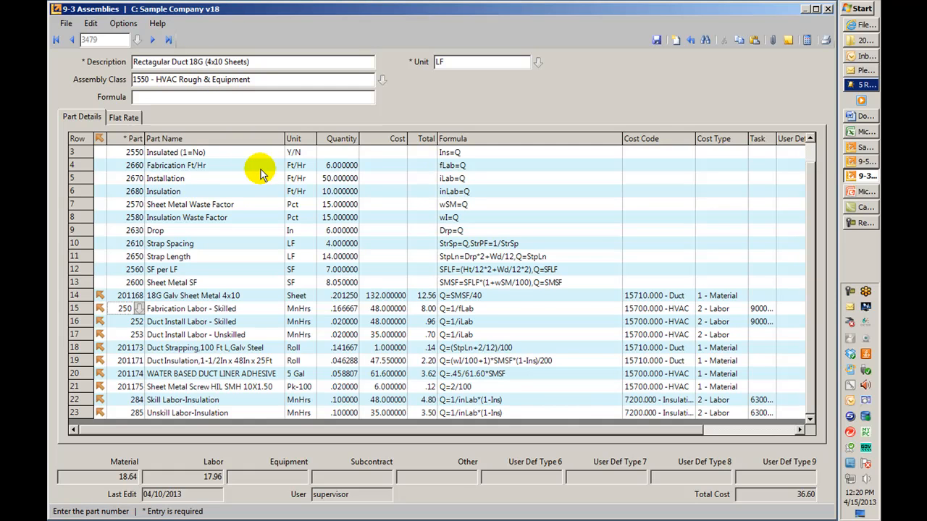
{"action": "left_click", "coordinate": [656, 39]}
{"action": "left_click", "coordinate": [549, 307]}
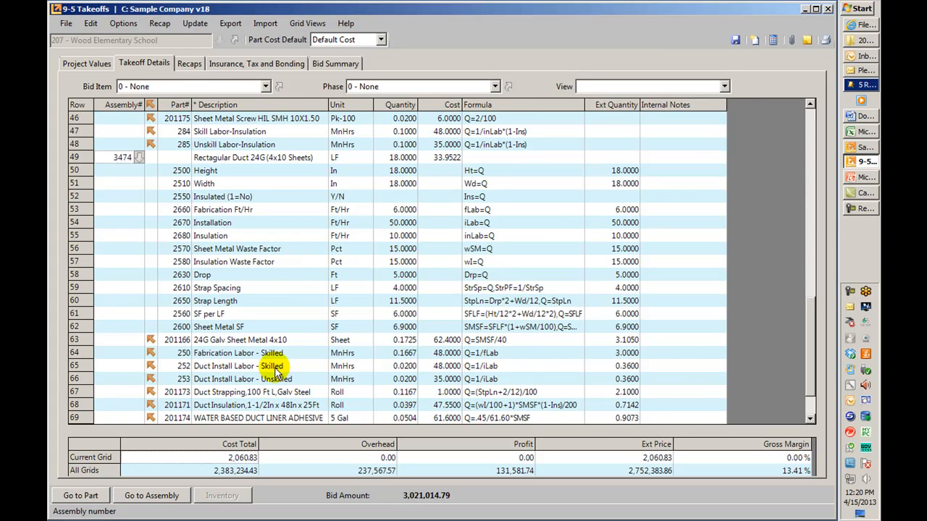
Step: Look up assembly 3479, Rectagular Duct 18G (4x10 Sheets), at the end of the assembly list and add it in row 73
{"action": "scroll", "coordinate": [279, 370], "scroll_direction": "down", "scroll_amount": 2}
{"action": "left_click", "coordinate": [127, 419]}
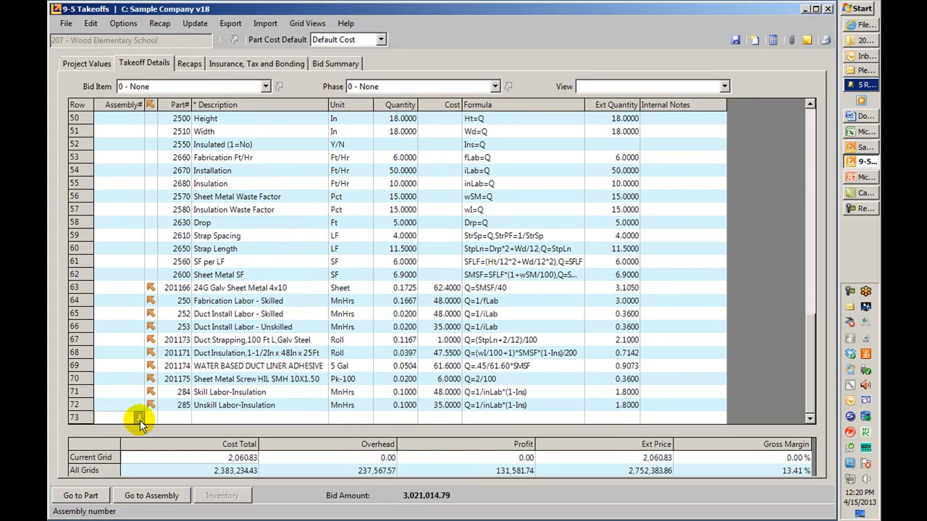
{"action": "left_click", "coordinate": [138, 419]}
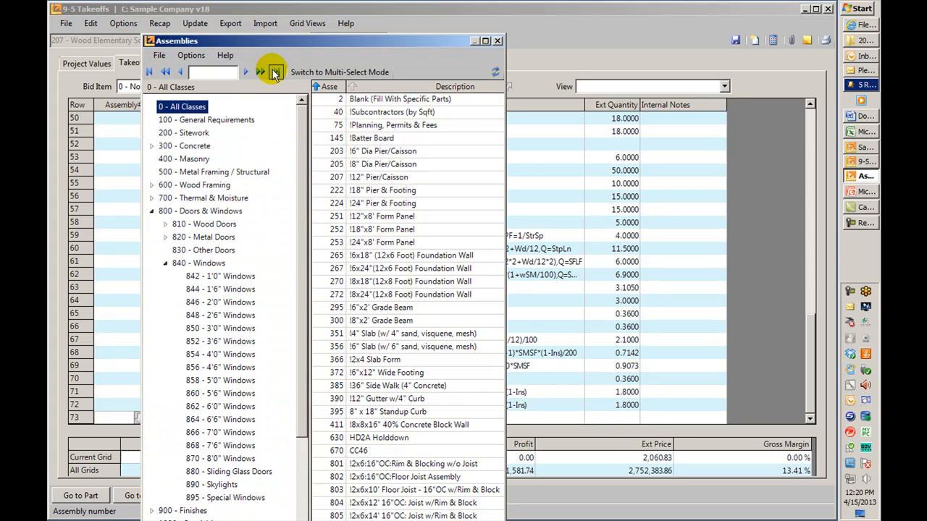
{"action": "left_click", "coordinate": [275, 73]}
{"action": "double_click", "coordinate": [329, 99]}
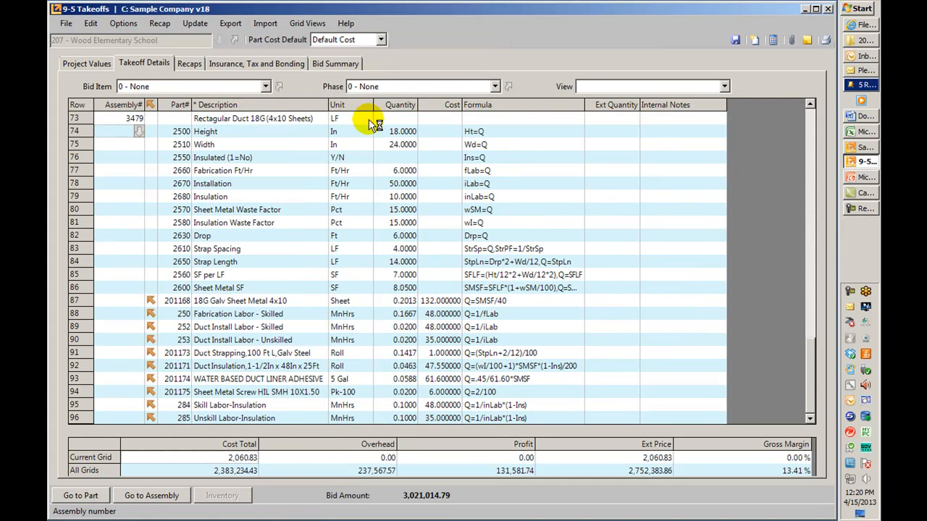
Step: Set the 18G duct assembly's quantity to 100 LF and recalculate the takeoff totals
{"action": "left_click", "coordinate": [394, 118]}
{"action": "left_click", "coordinate": [390, 117]}
{"action": "type", "text": "100"}
{"action": "key", "text": "Return"}
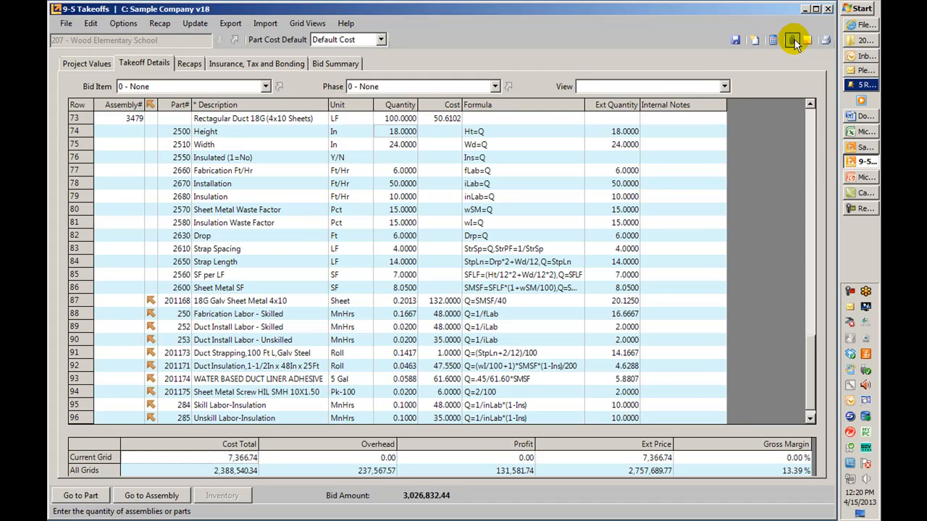
Step: Switch to the PowerPoint slide show and advance to the closing slide
{"action": "left_click", "coordinate": [862, 176]}
{"action": "left_click", "coordinate": [699, 320]}
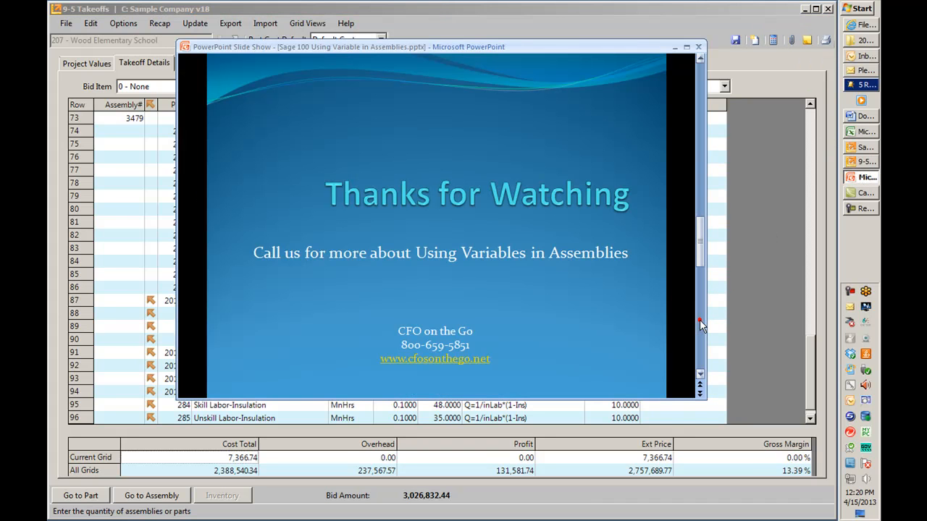